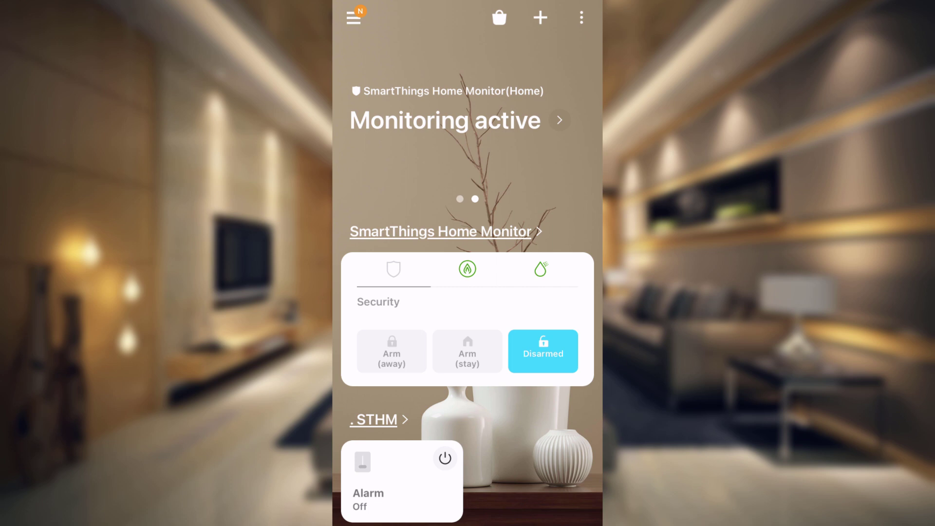
Step: Scroll the SmartThings home screen, then bring up the account.smartthings.com login page
scroll(467, 266, down, 3)
scroll(467, 266, up, 3)
scroll(468, 300, down, 2)
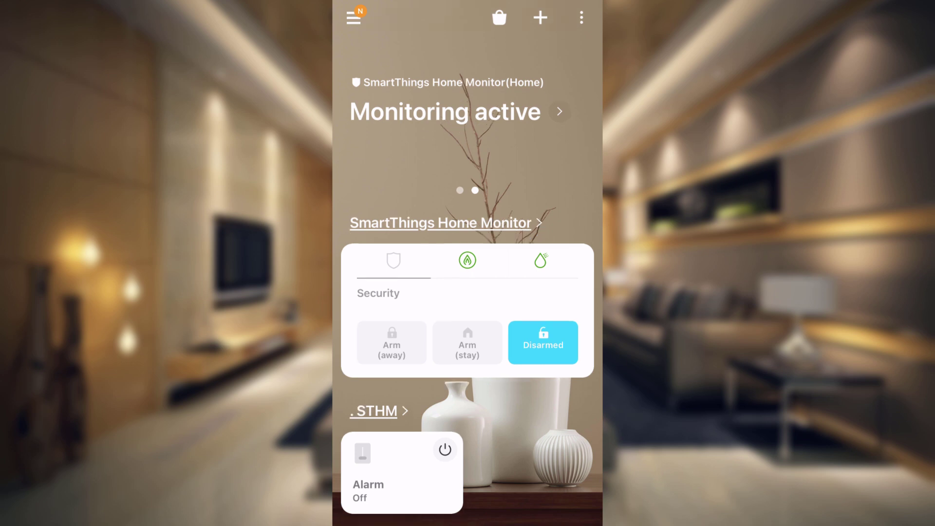
scroll(468, 300, up, 2)
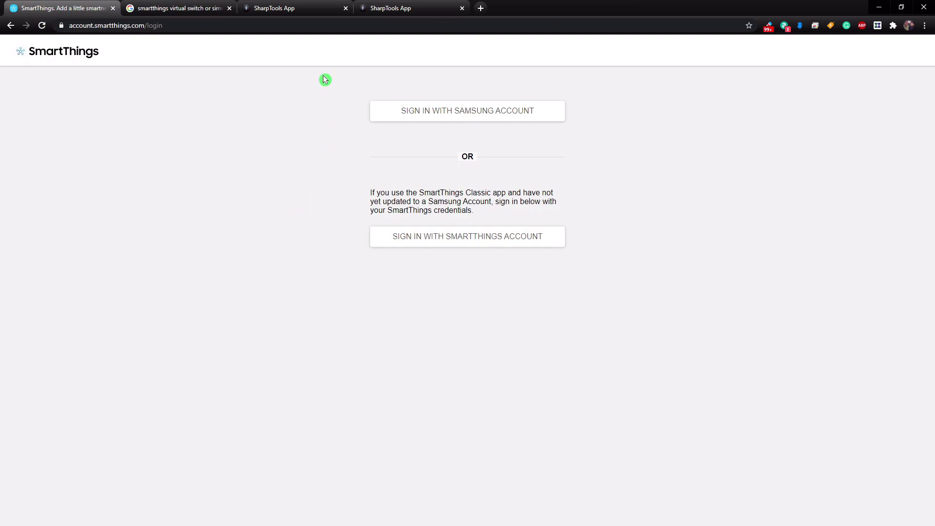
Step: Sign in with the Samsung account and start a New Device from My Devices
click(298, 9)
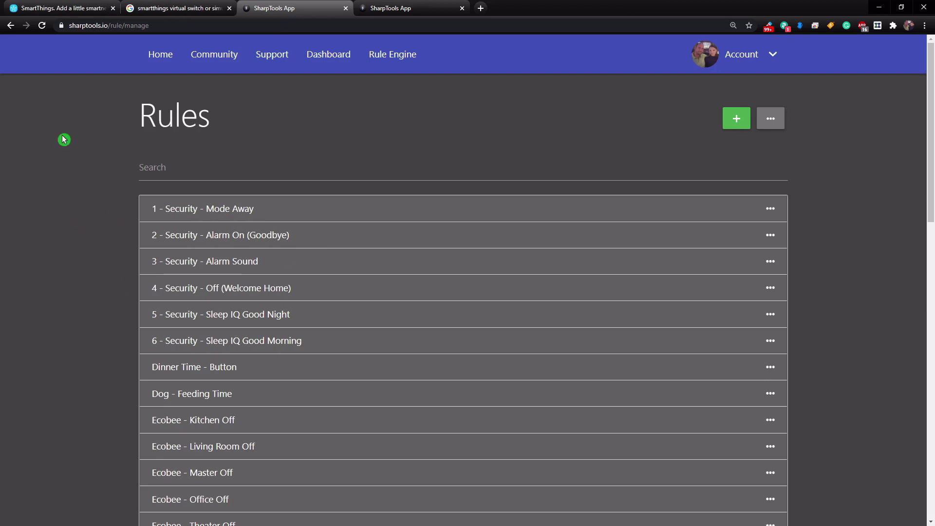
click(67, 8)
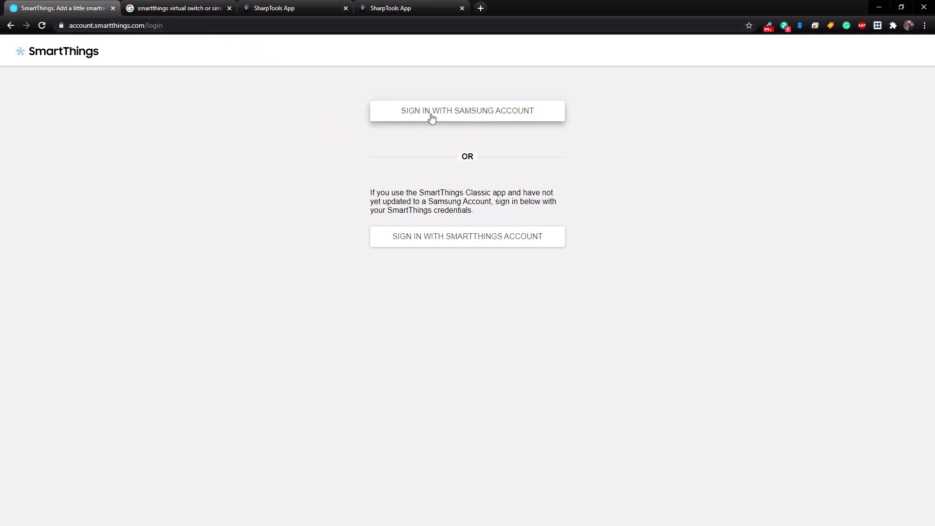
click(469, 117)
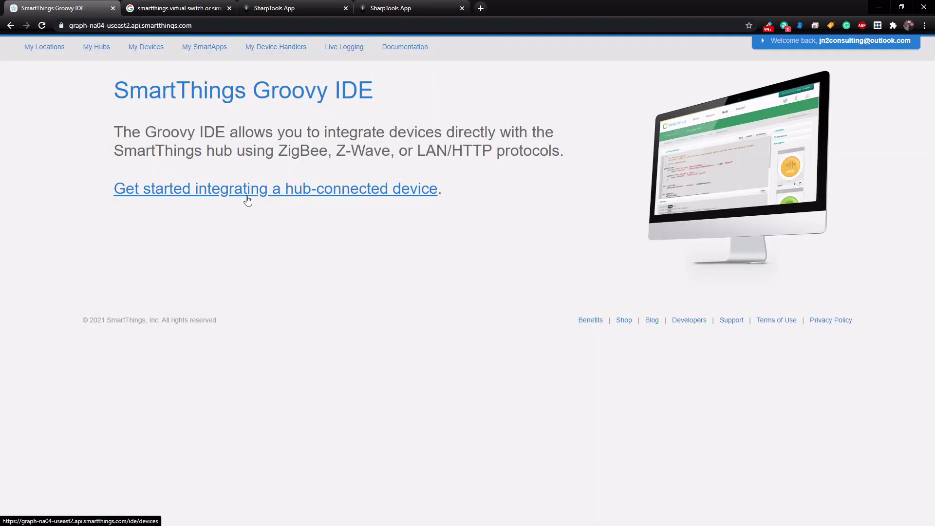
click(145, 50)
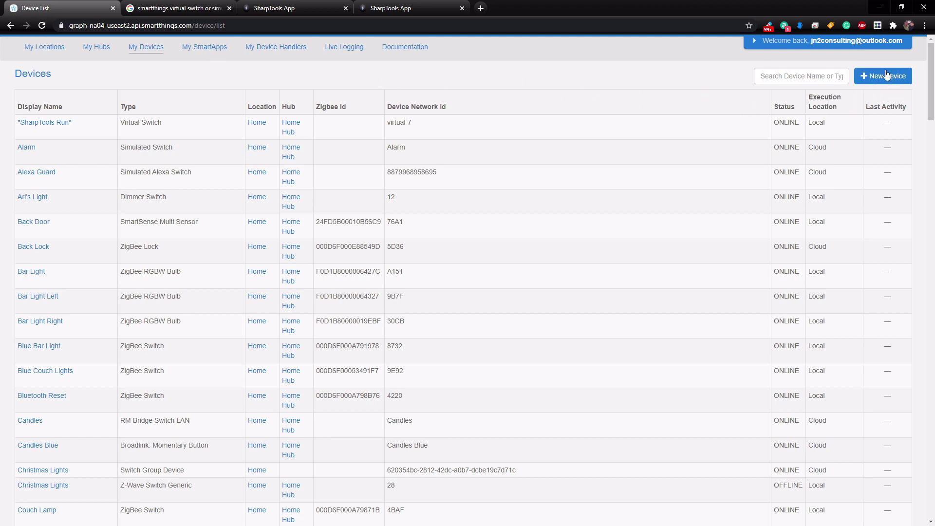
click(876, 78)
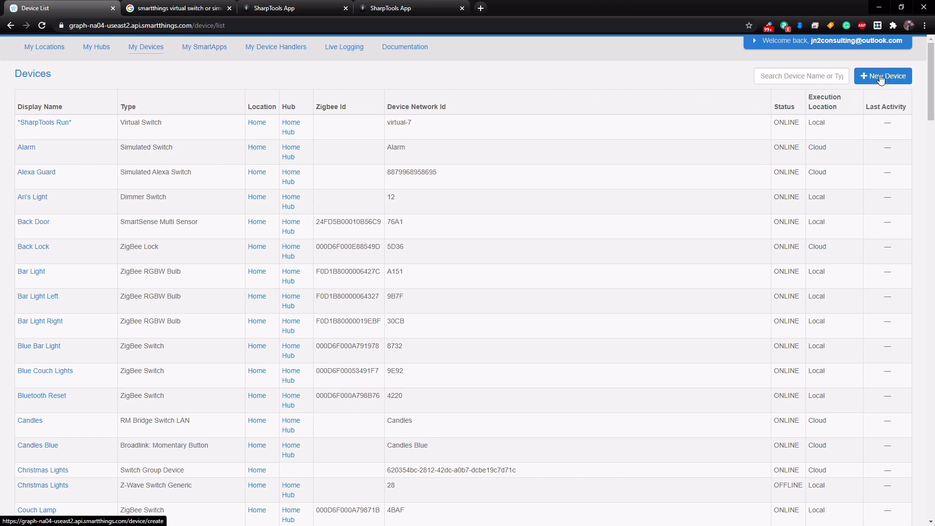
click(219, 130)
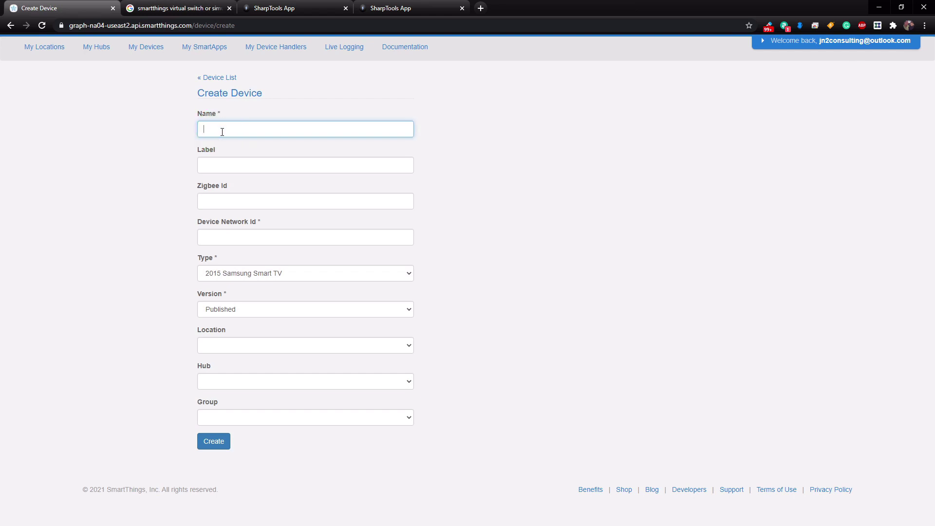
text(Justin)
click(241, 236)
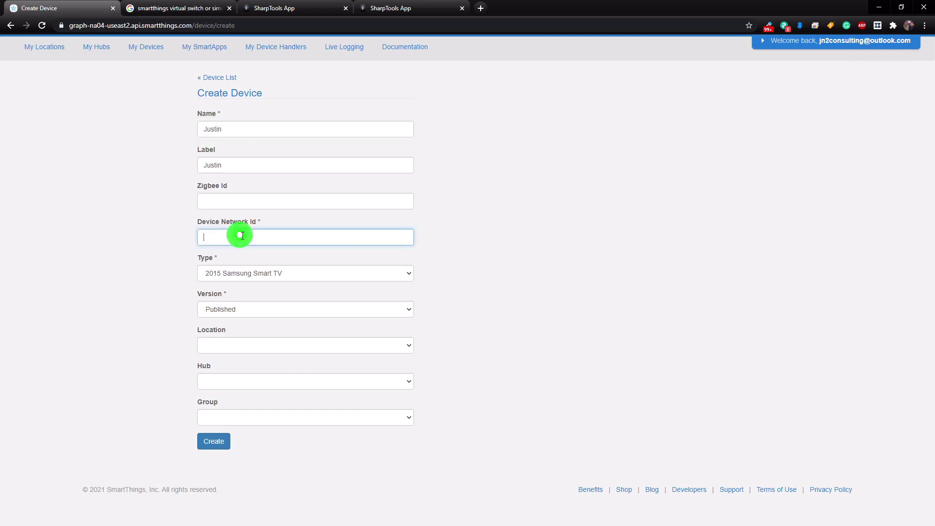
text(43646457652)
Step: Set type Virtual Switch, location Home and hub Home Hub, then create the device
click(408, 274)
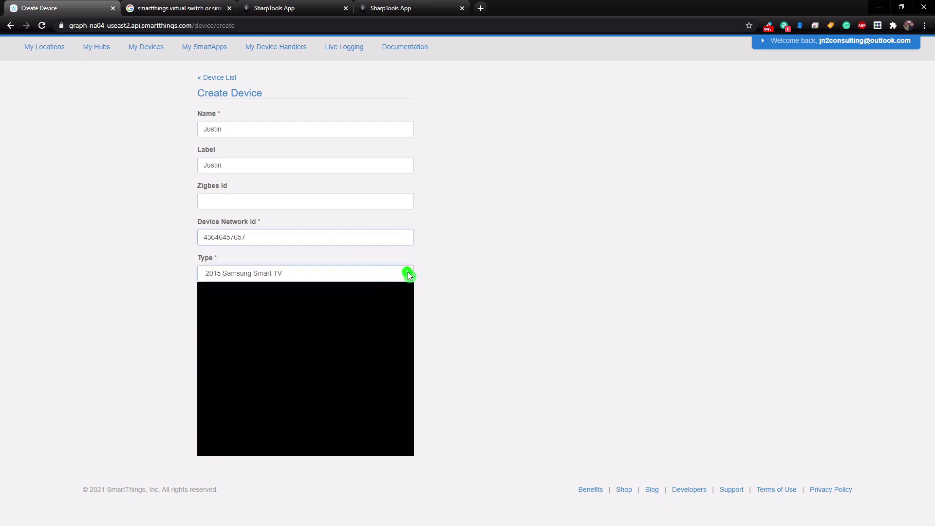
key(v)
key(i)
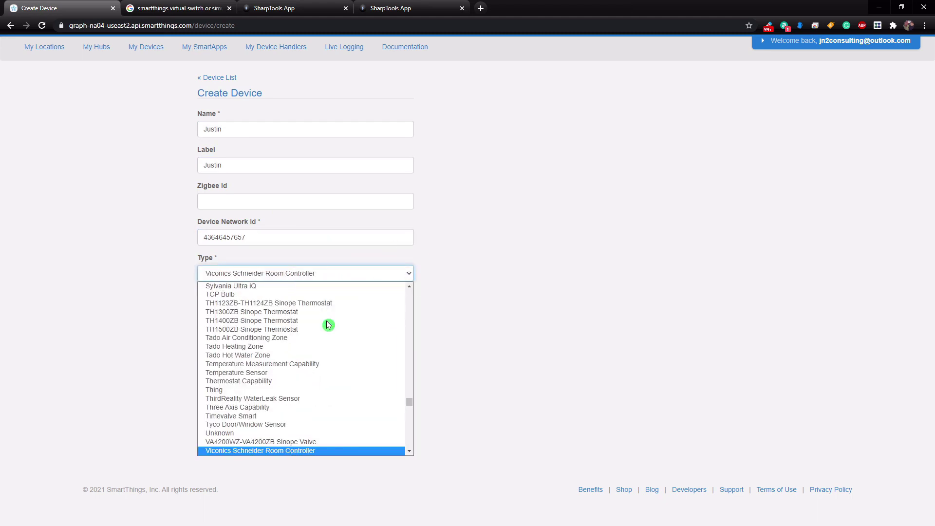
click(229, 388)
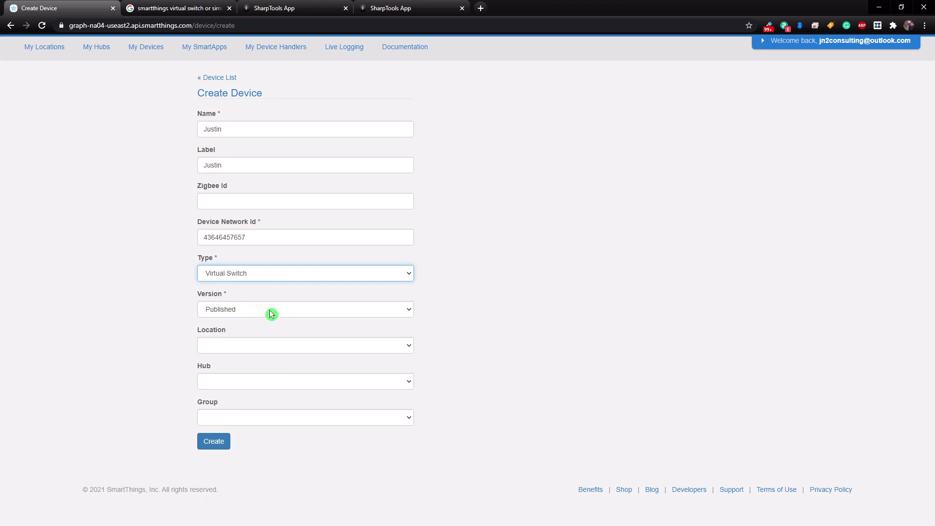
click(263, 345)
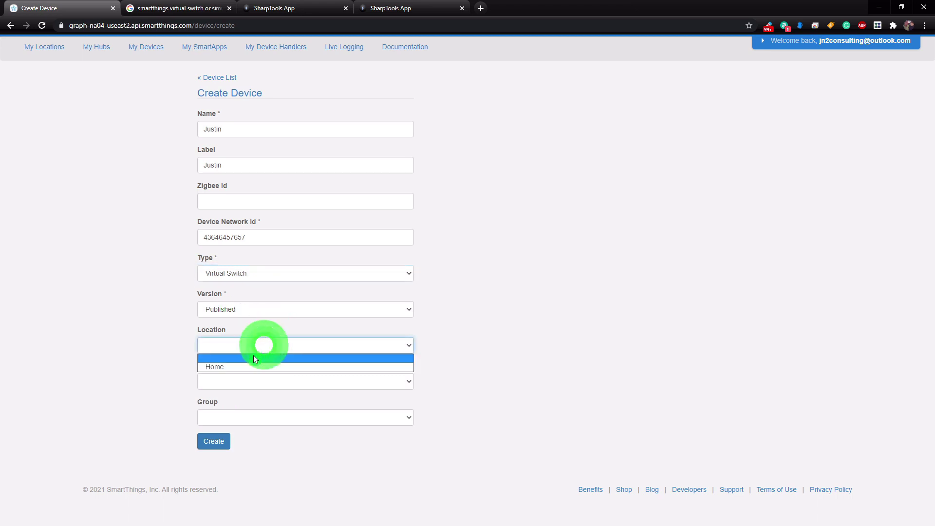
click(241, 369)
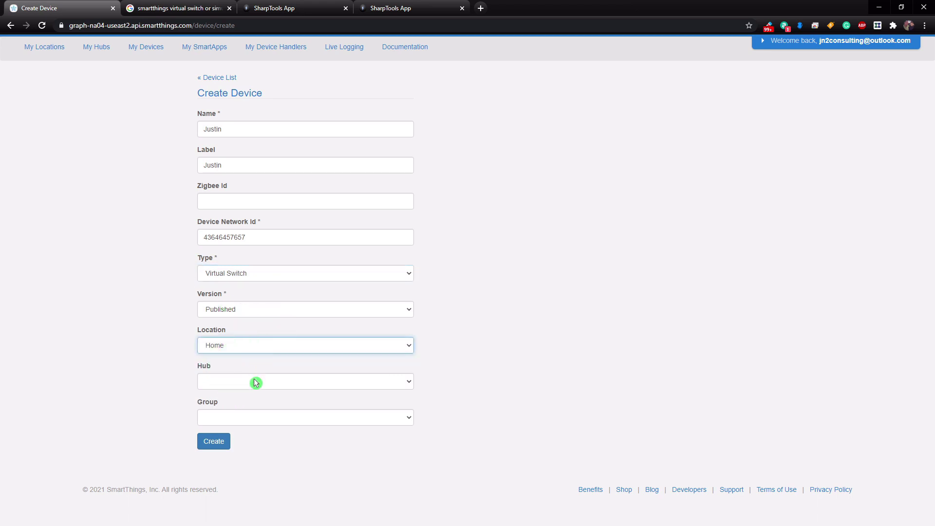
click(255, 382)
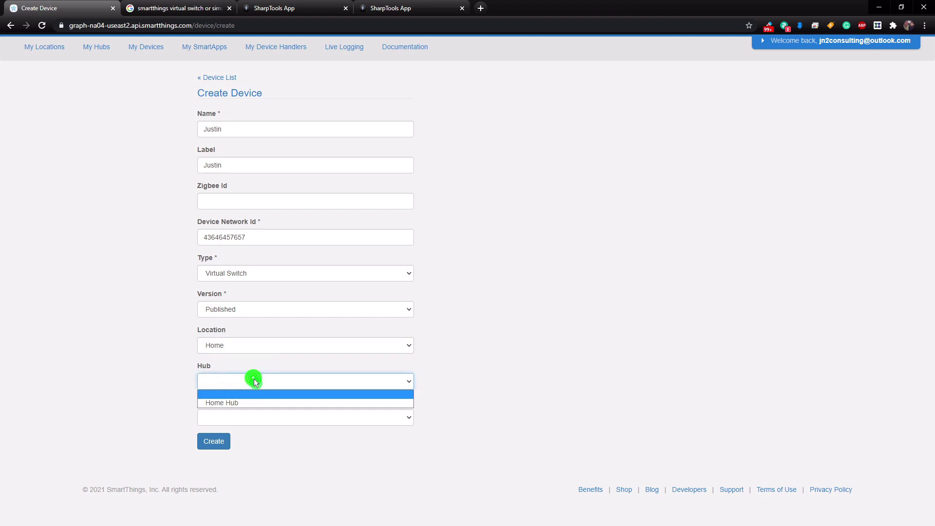
click(241, 402)
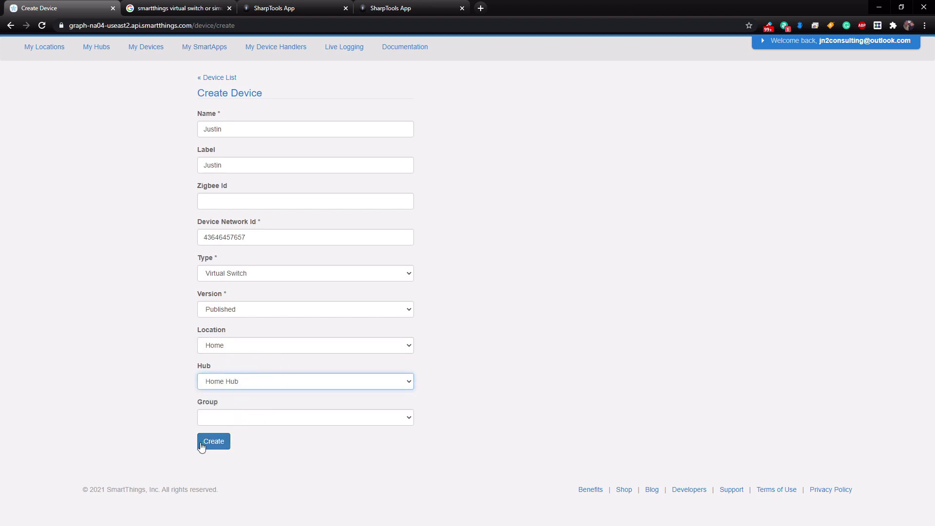
click(225, 440)
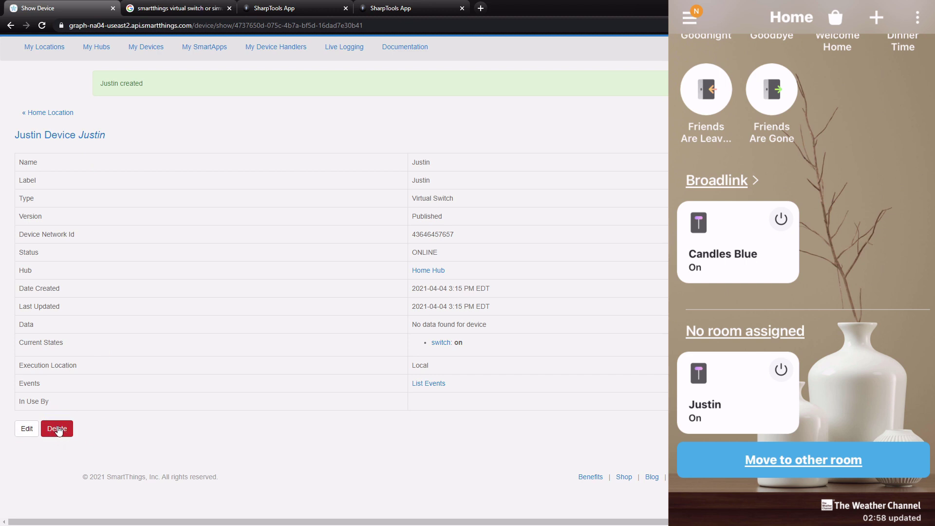
Step: Delete the test Virtual Switch device, confirming the dialog, and close the page
click(58, 429)
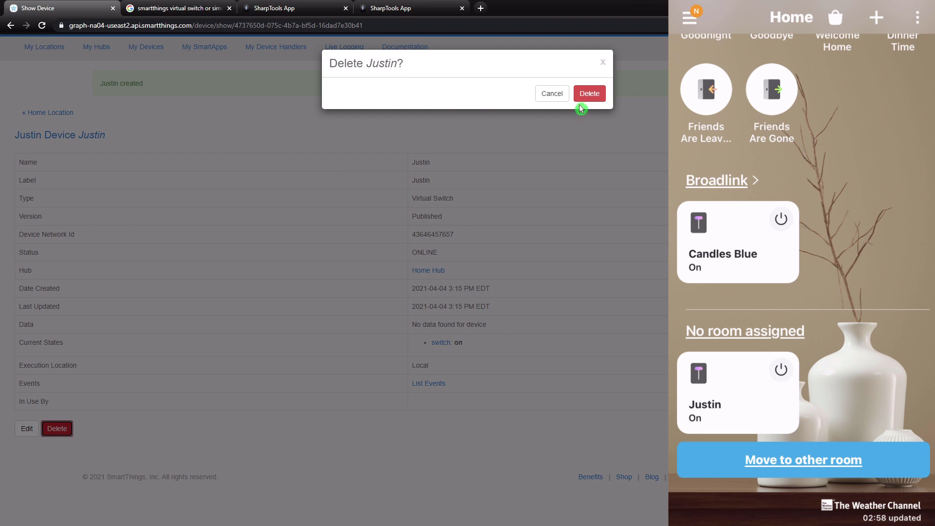
click(589, 94)
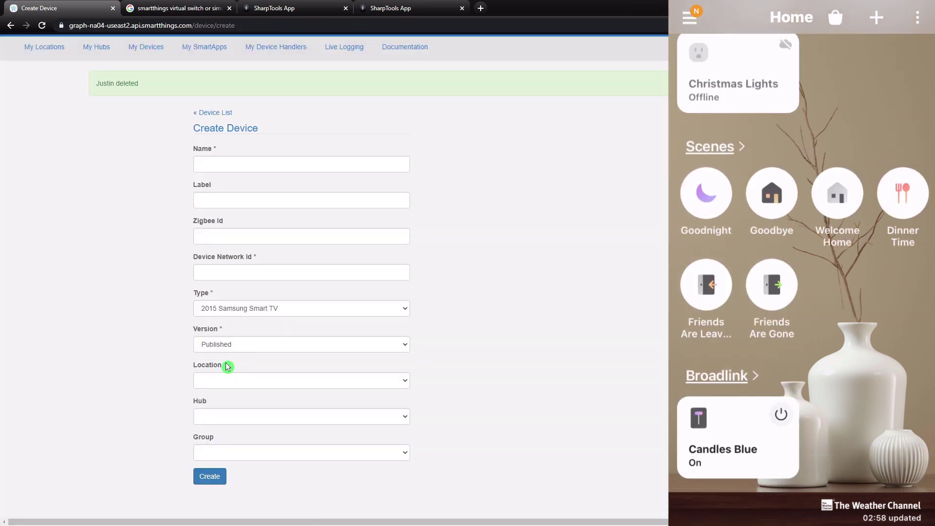
key(ctrl+w)
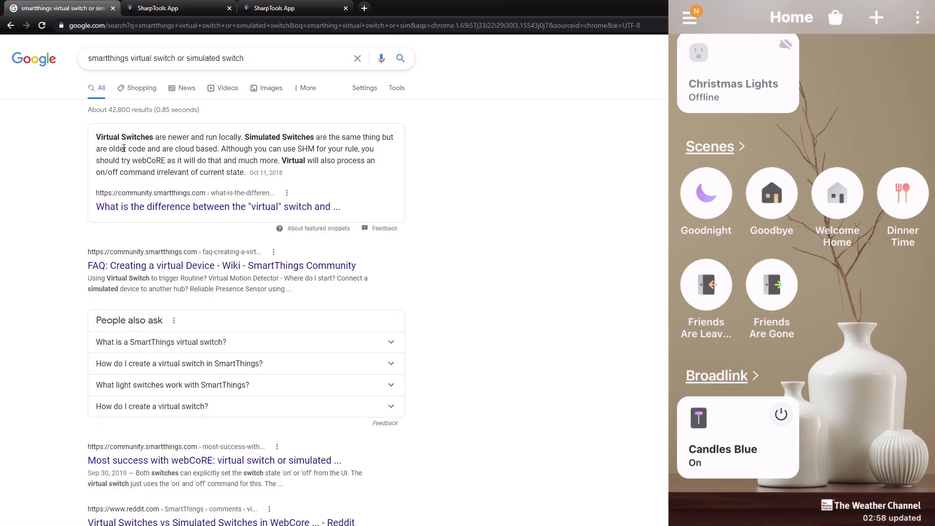
Step: Highlight 'Virtual' in Google's featured answer on virtual versus simulated switches
mouse_move(97, 137)
mouse_down()
mouse_move(391, 137)
mouse_move(385, 149)
mouse_move(258, 160)
mouse_move(219, 152)
mouse_up()
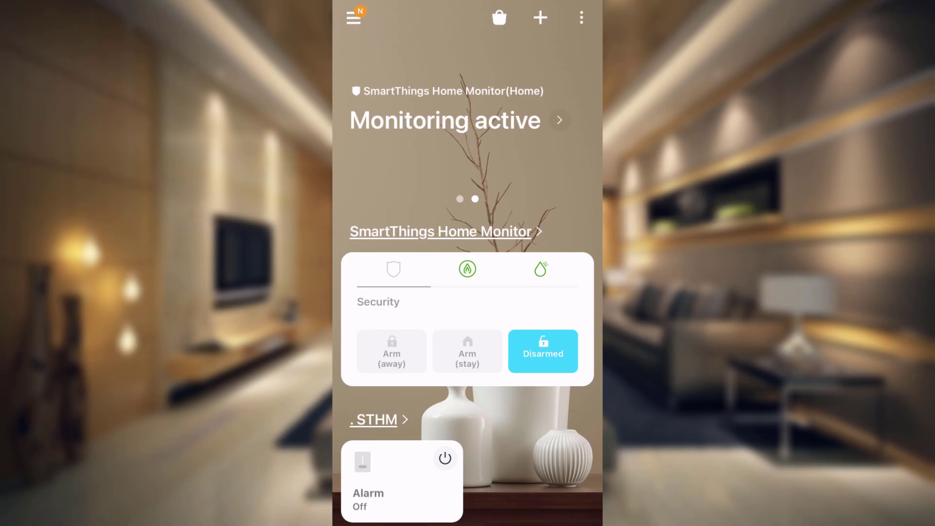
Step: Open the Automations list from the side menu and select 'Alarm - Arm Away'
click(353, 18)
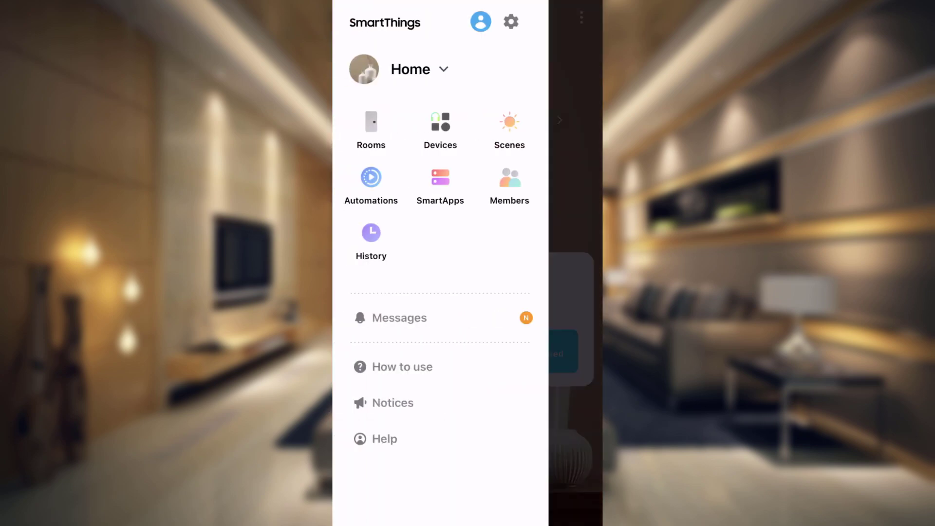
click(371, 185)
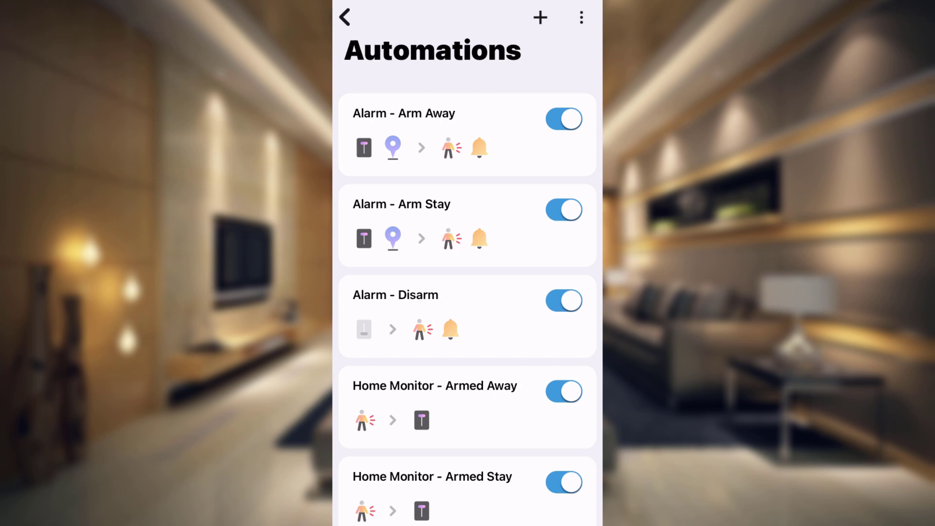
scroll(468, 263, down, 3)
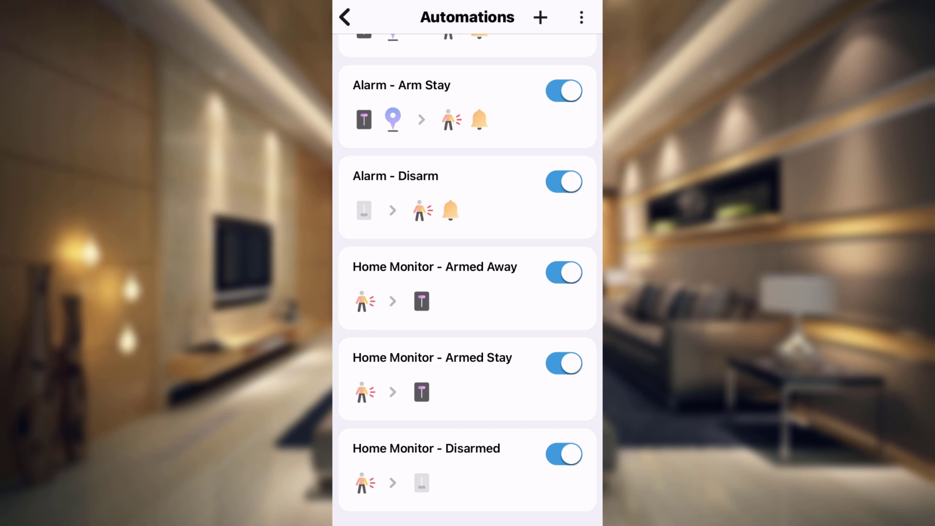
scroll(467, 282, up, 3)
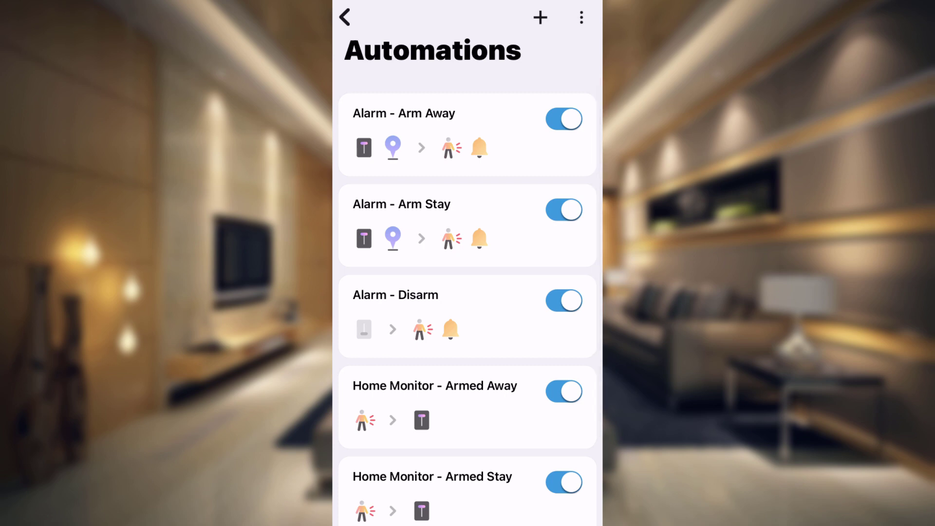
click(404, 129)
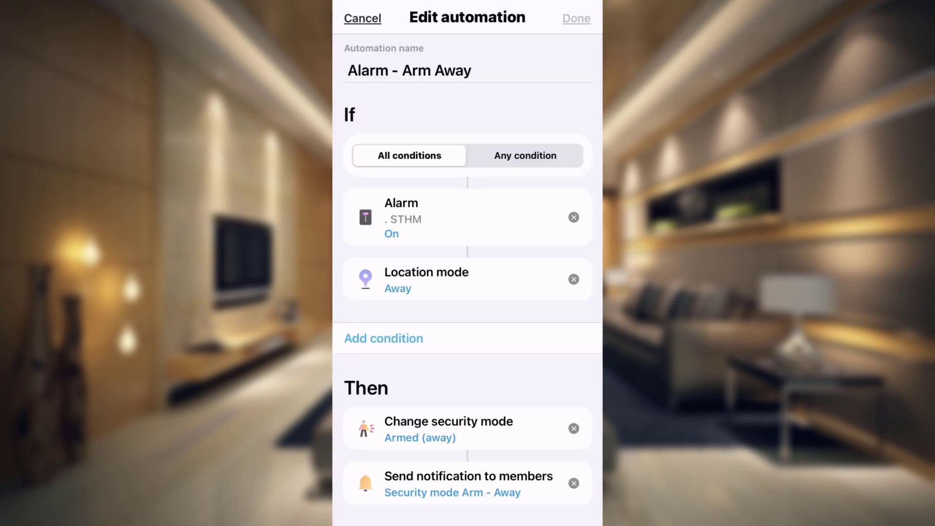
Step: Review Arm Away's Alarm trigger, Armed (away) mode and notification, then open 'Alarm - Arm Stay'
click(402, 217)
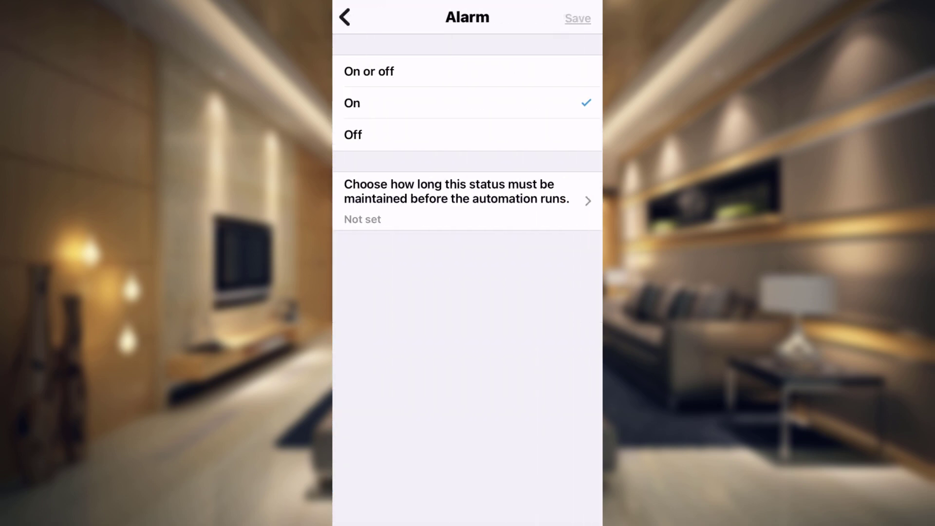
click(345, 17)
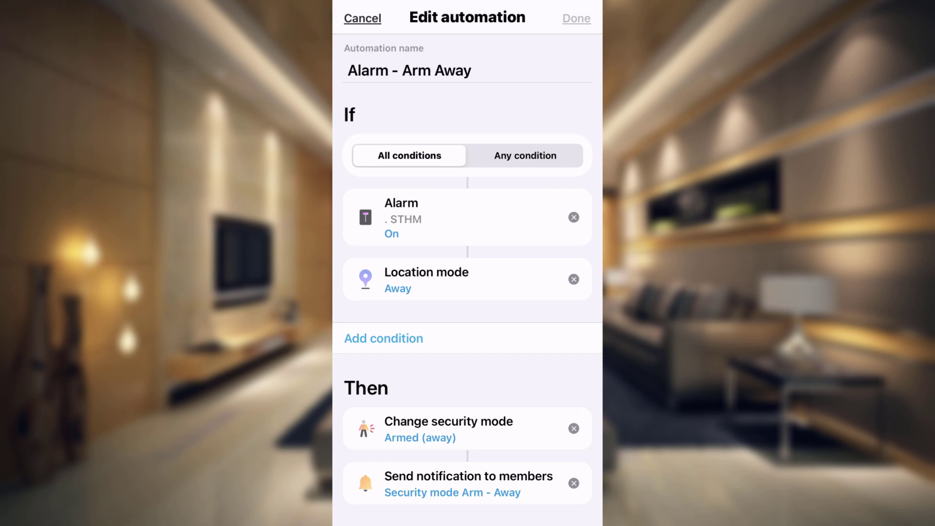
scroll(467, 307, down, 2)
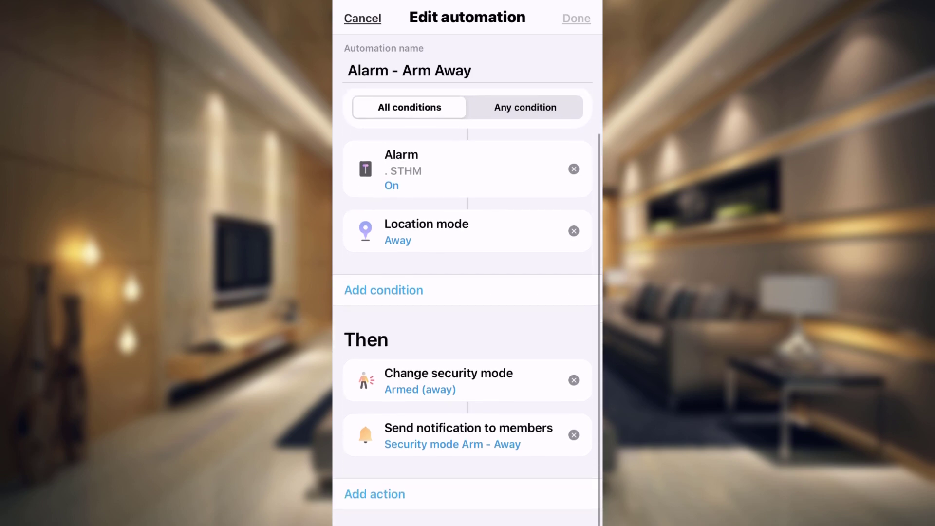
click(448, 382)
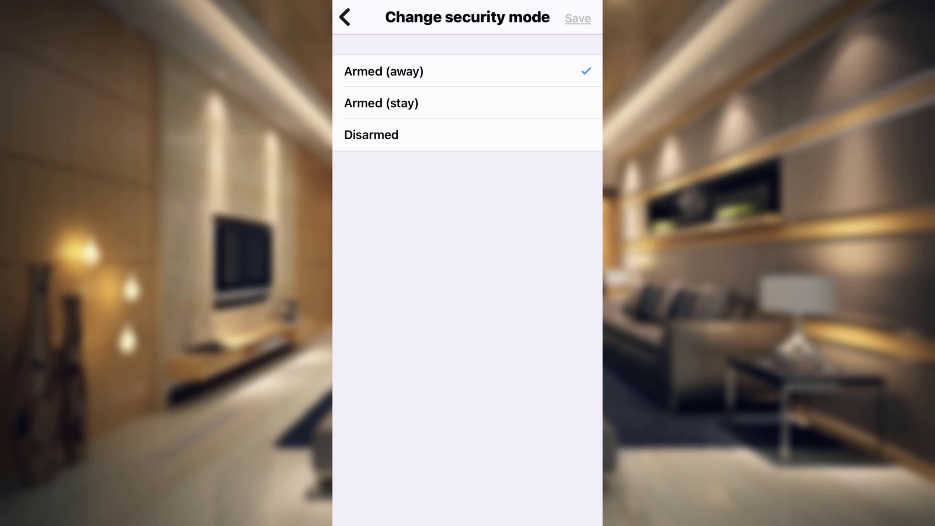
click(345, 17)
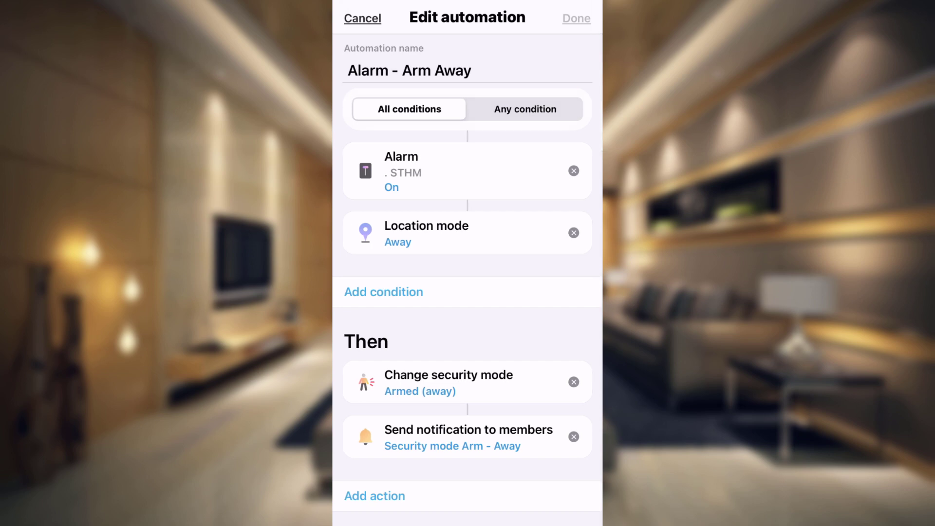
click(468, 437)
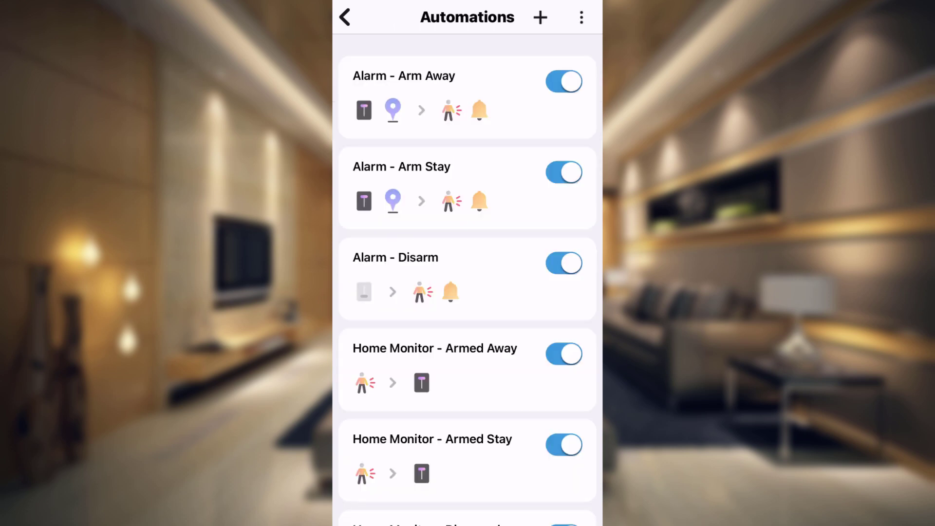
click(402, 167)
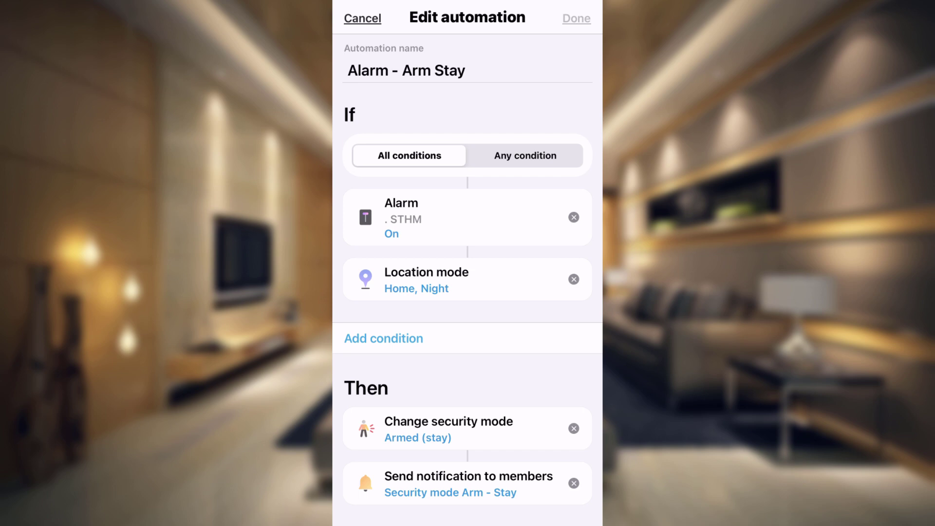
scroll(468, 306, down, 2)
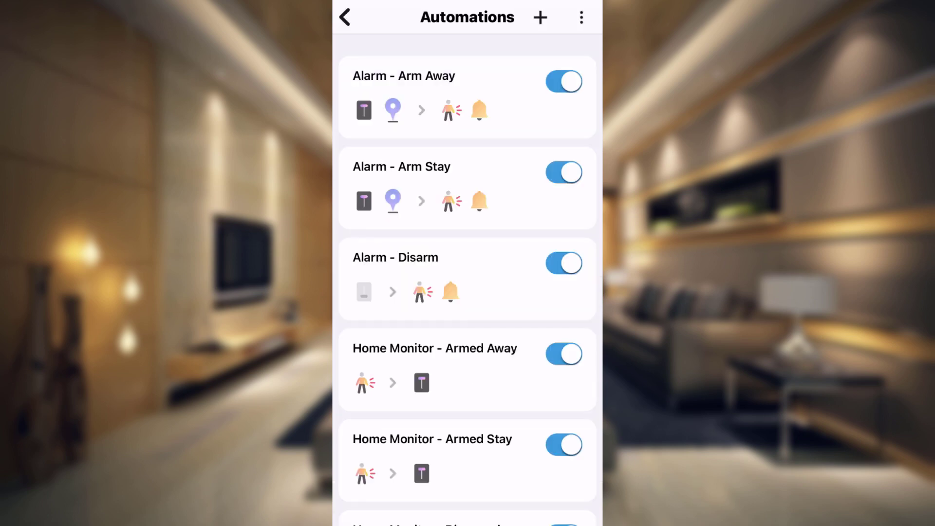
click(395, 273)
Step: Look over the Disarm automations and cancel out without saving
scroll(467, 280, down, 2)
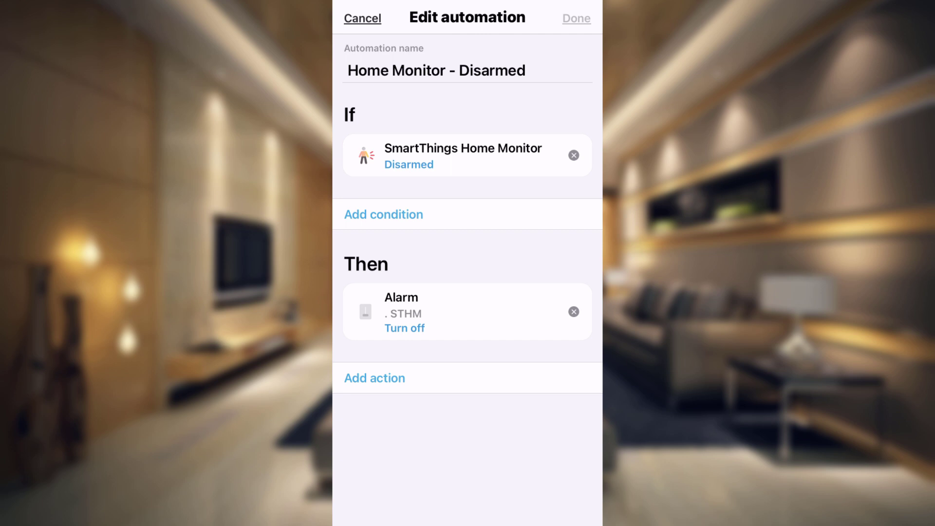
click(362, 18)
scroll(467, 293, up, 5)
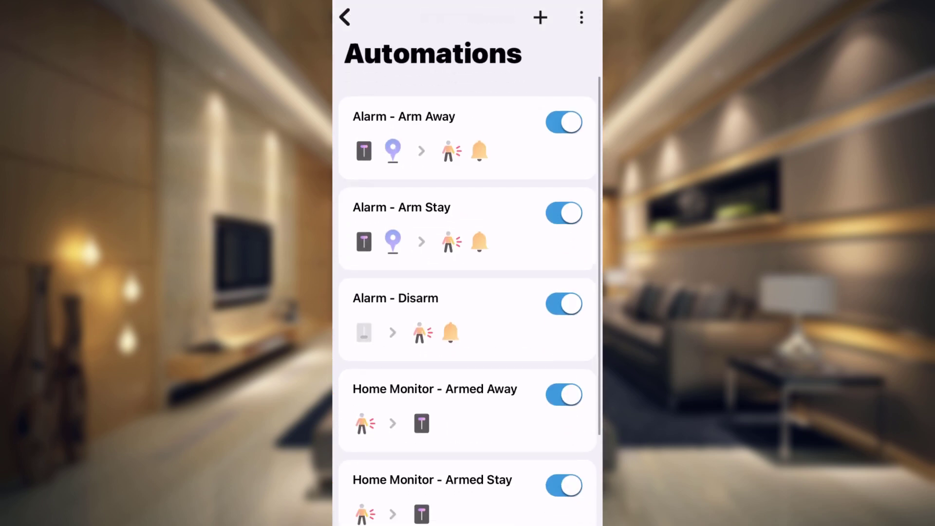
Step: Go back from Automations to the Home Monitor dashboard showing Disarmed
scroll(467, 277, down, 3)
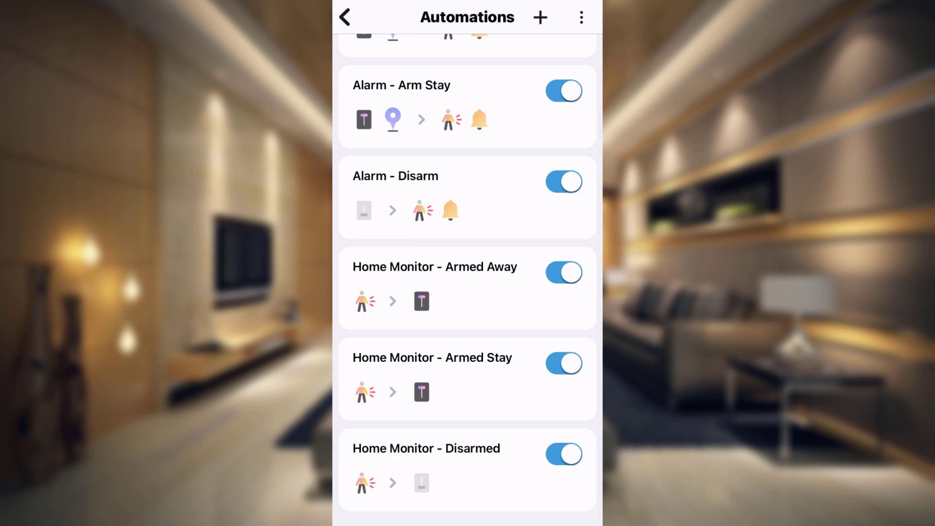
click(345, 17)
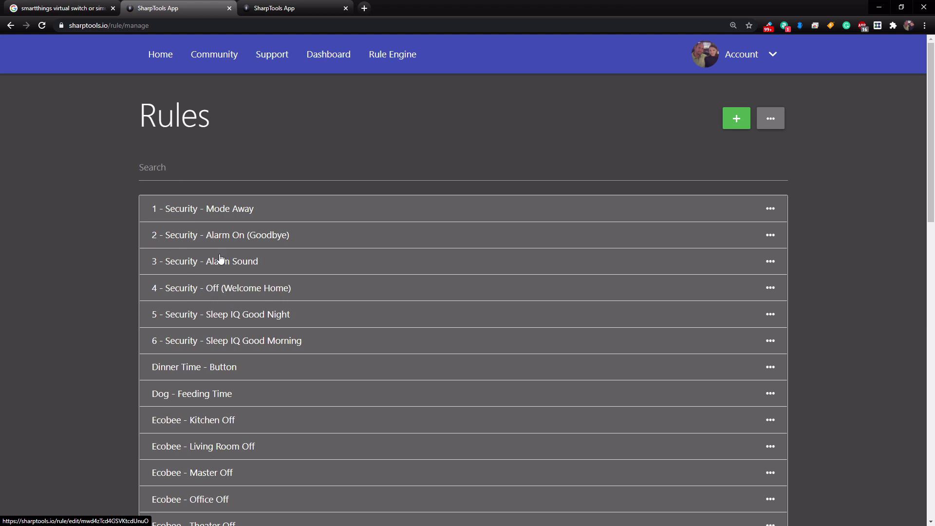
Step: Open '1 - Security - Mode Away', scroll through its triggers and Flow, and save it
click(227, 209)
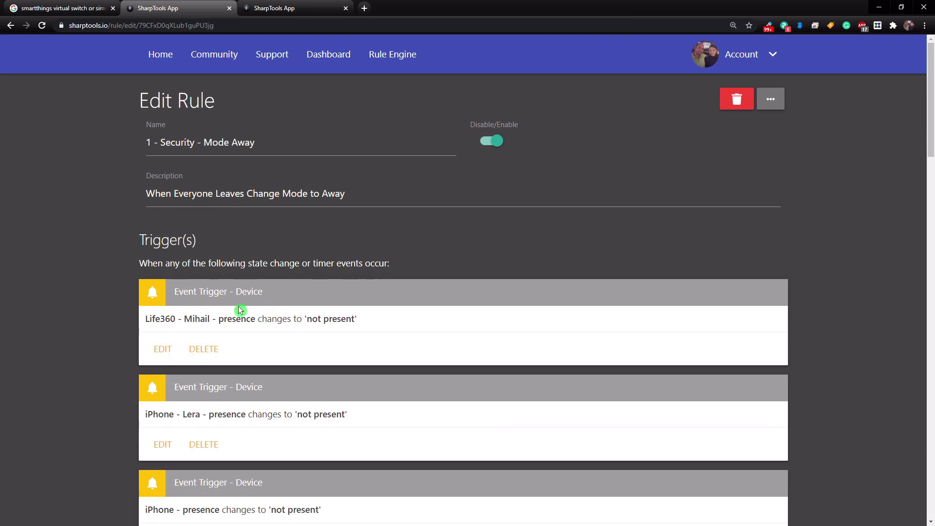
scroll(242, 309, down, 1)
scroll(240, 309, down, 8)
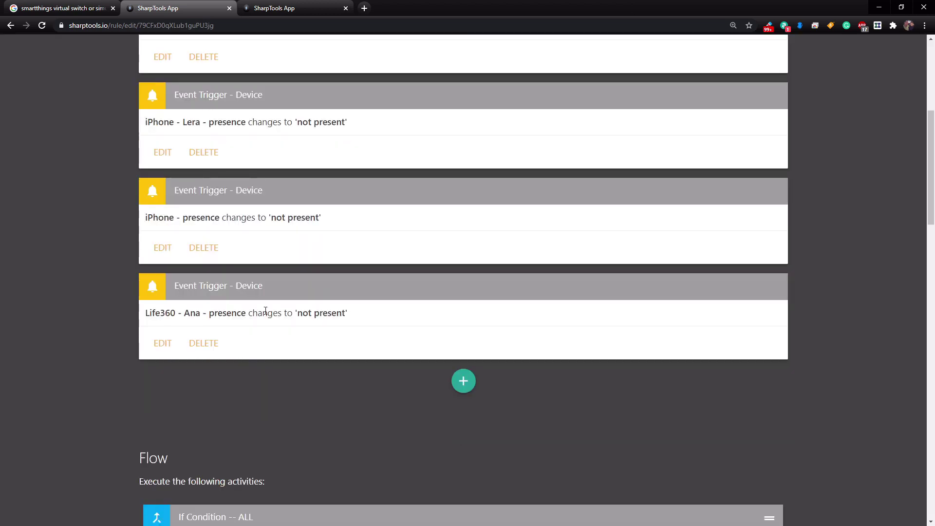
scroll(267, 314, down, 3)
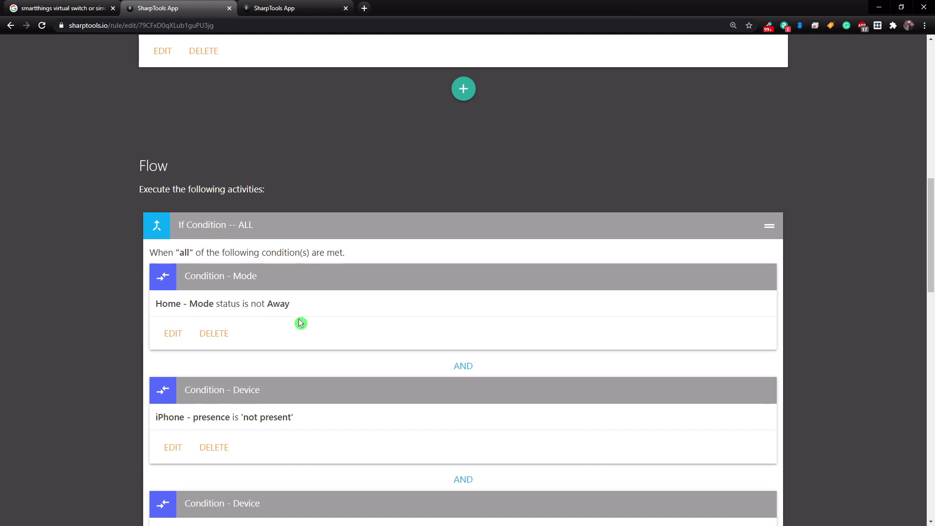
scroll(308, 314, down, 7)
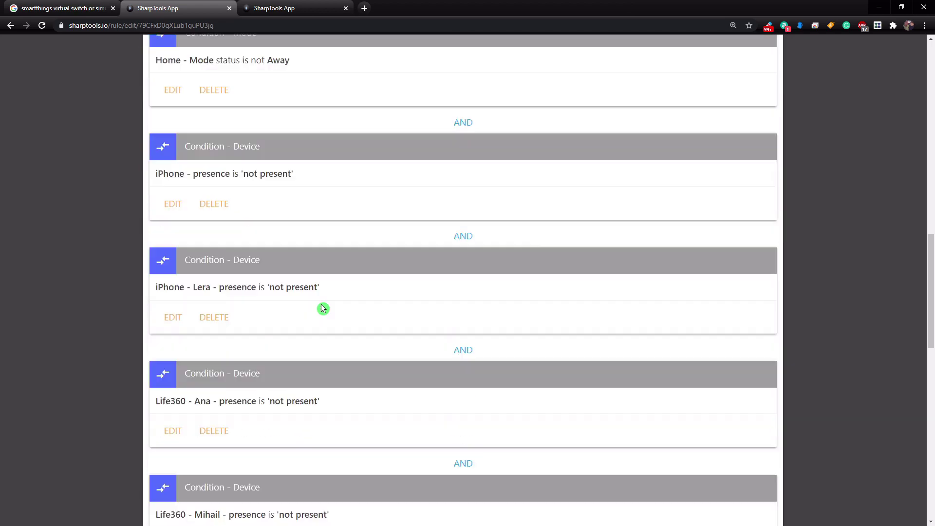
scroll(326, 312, down, 2)
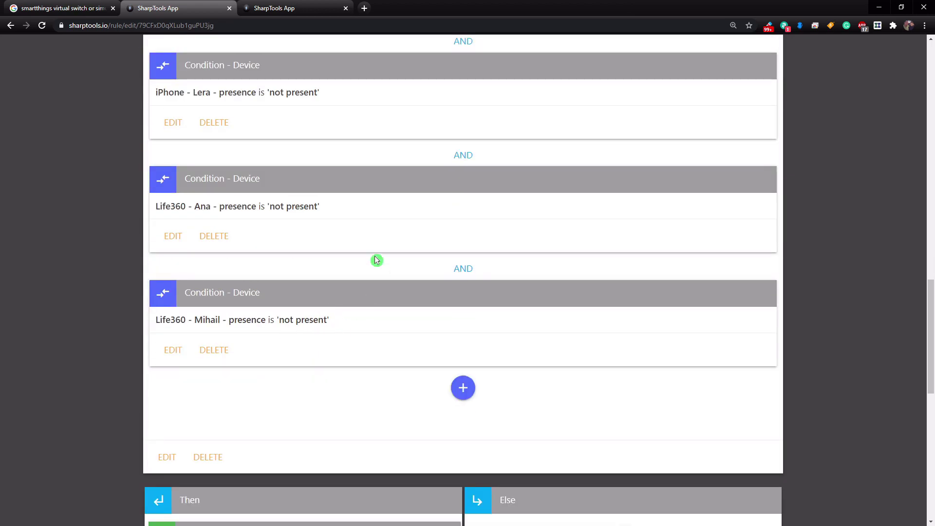
scroll(382, 281, down, 4)
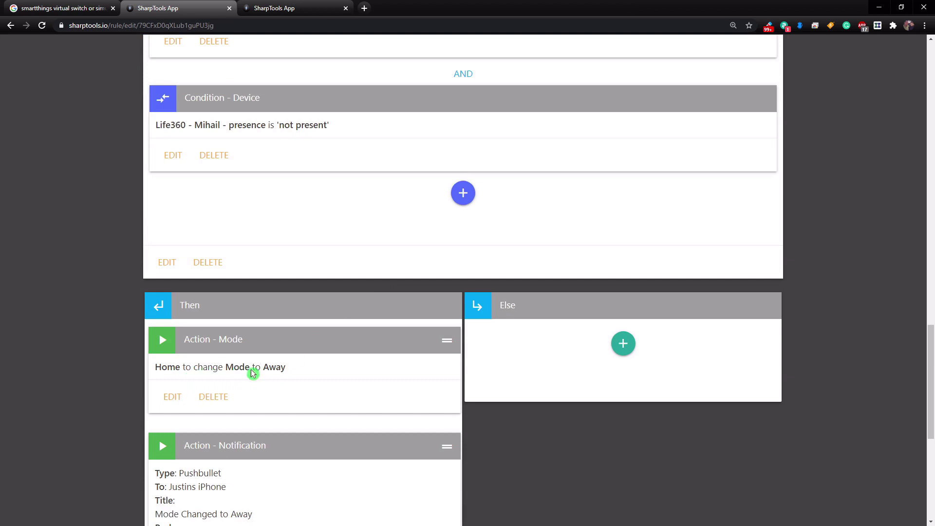
scroll(177, 373, down, 3)
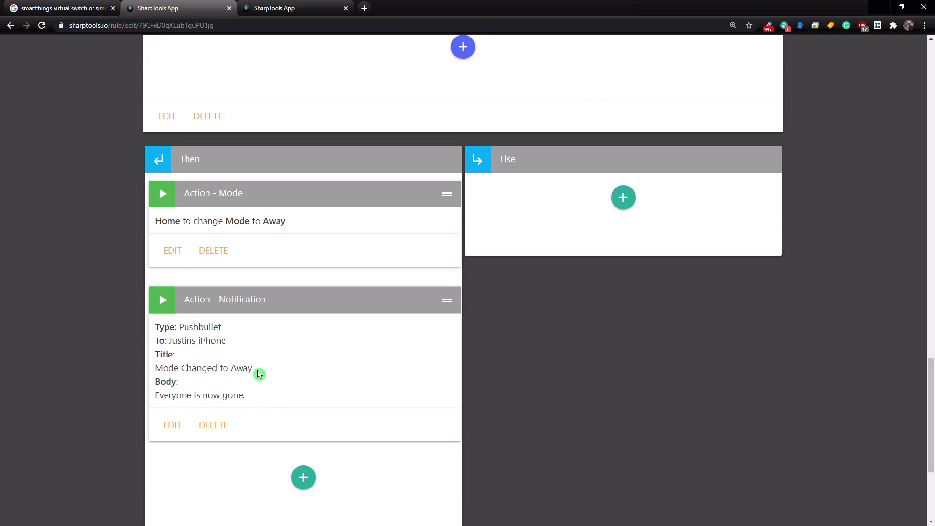
scroll(268, 371, down, 4)
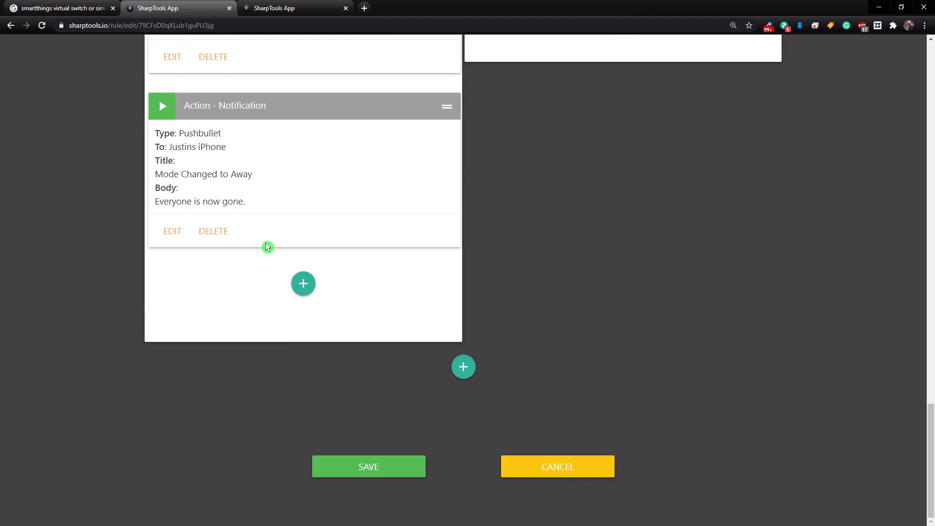
click(336, 466)
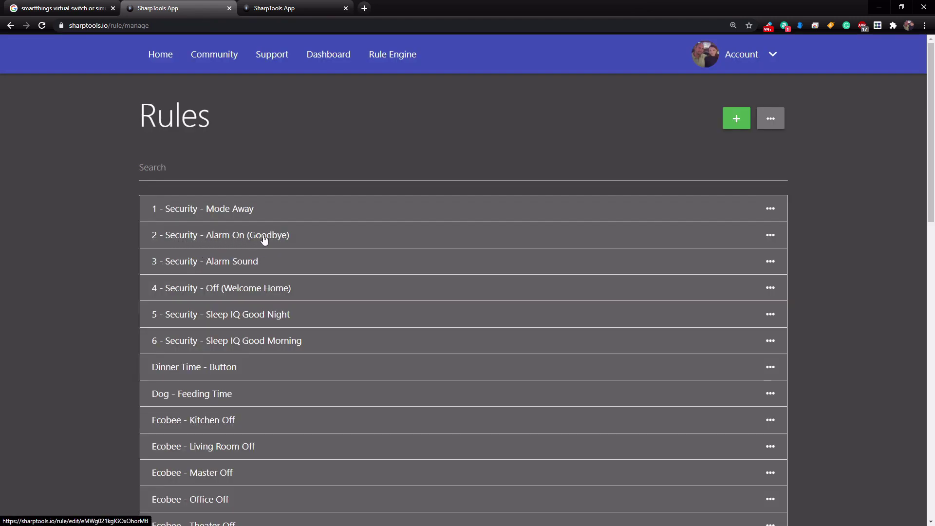
Step: Review the Alarm On (Goodbye) rule's door-lock, Garage Door and notification actions, then save it
click(238, 234)
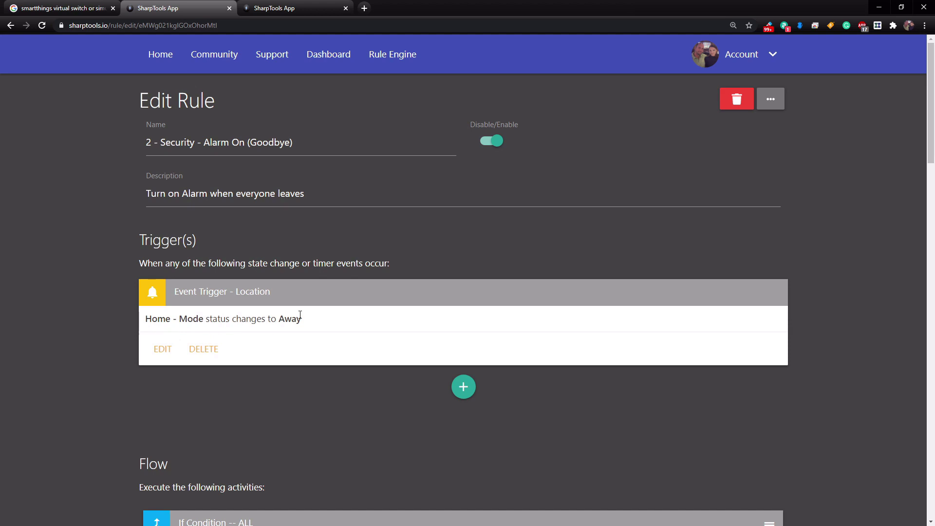
scroll(300, 315, down, 2)
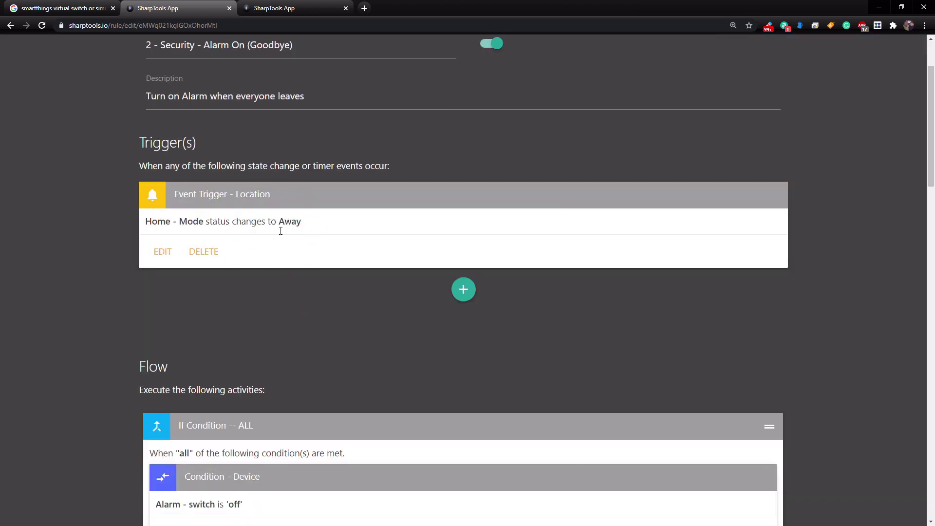
scroll(324, 231, down, 4)
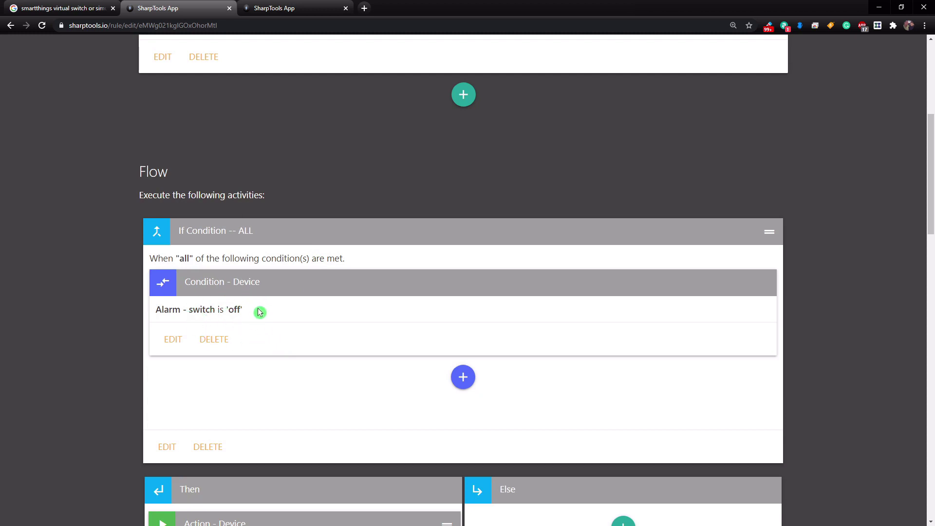
scroll(271, 315, down, 4)
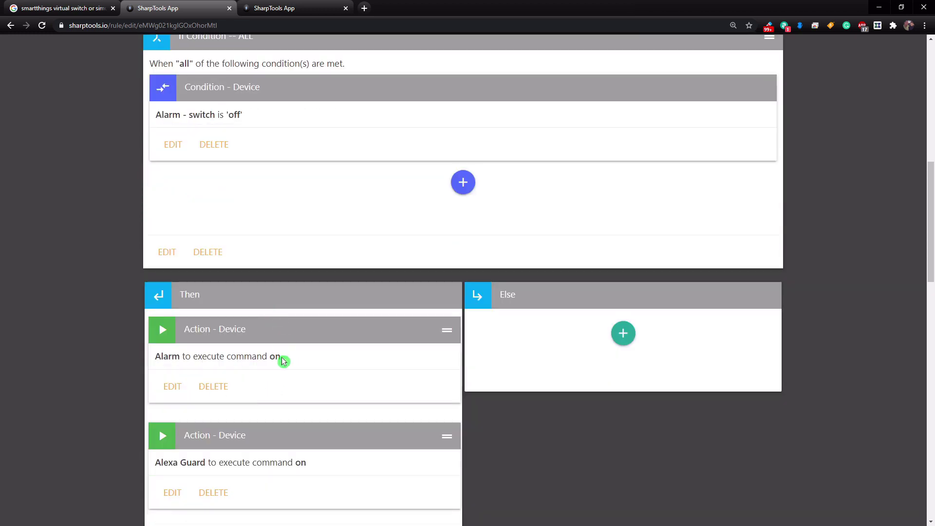
scroll(283, 362, down, 2)
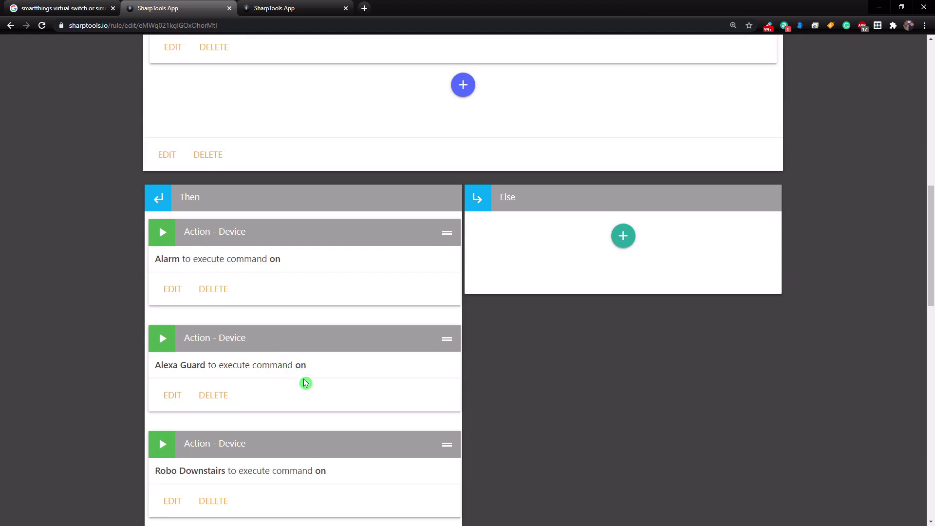
scroll(286, 373, down, 3)
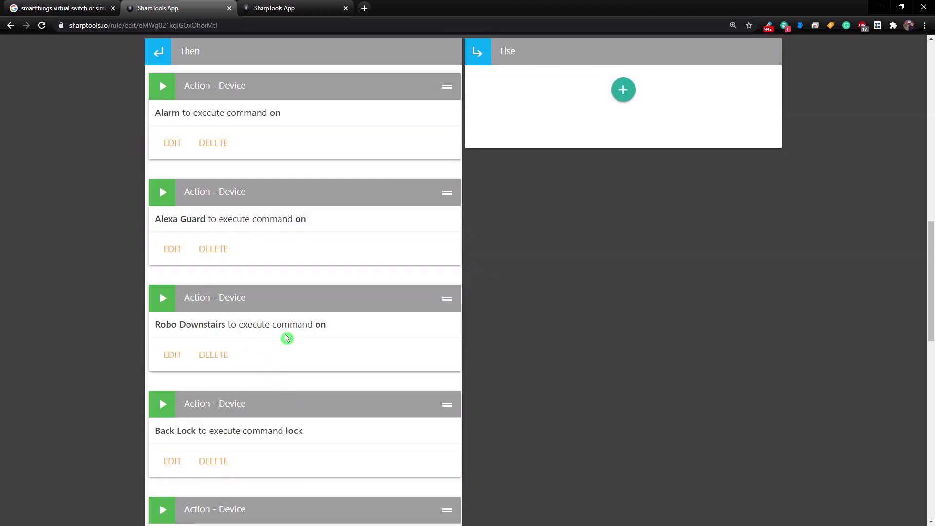
scroll(310, 340, down, 1)
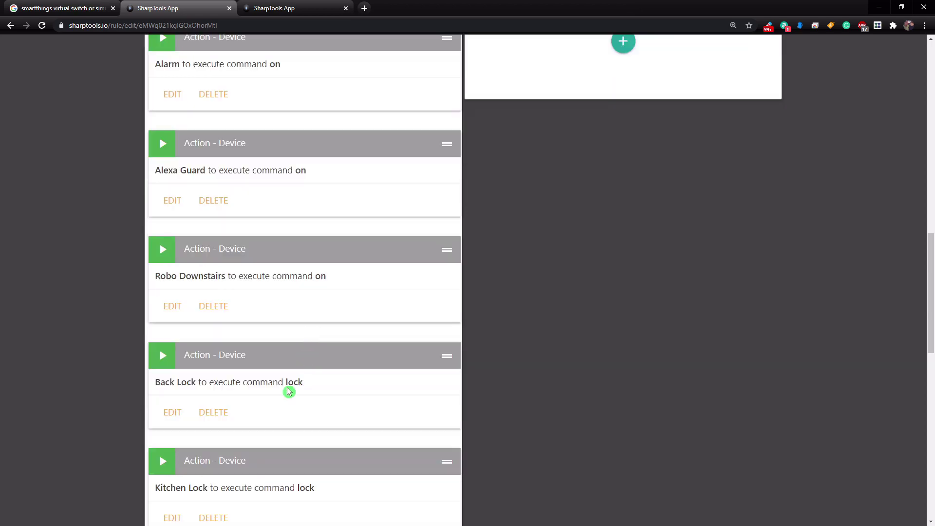
scroll(286, 390, down, 4)
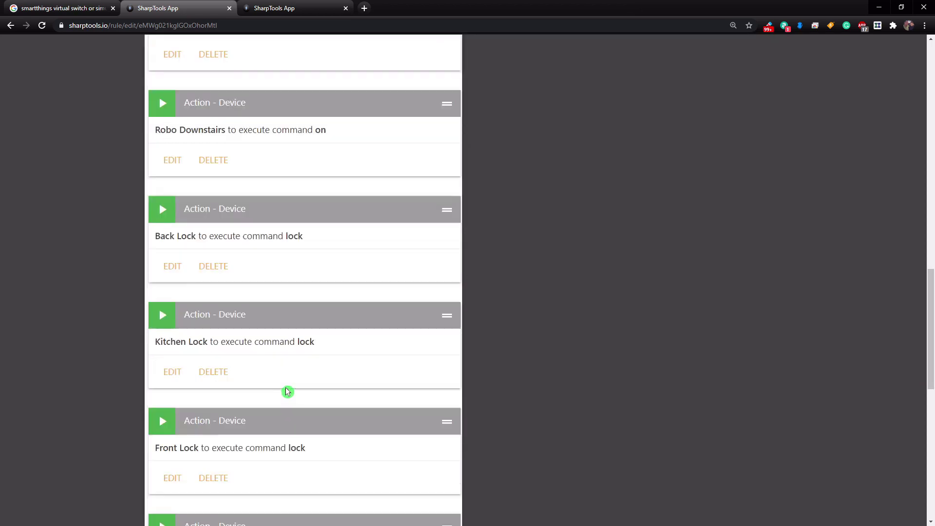
scroll(283, 392, down, 3)
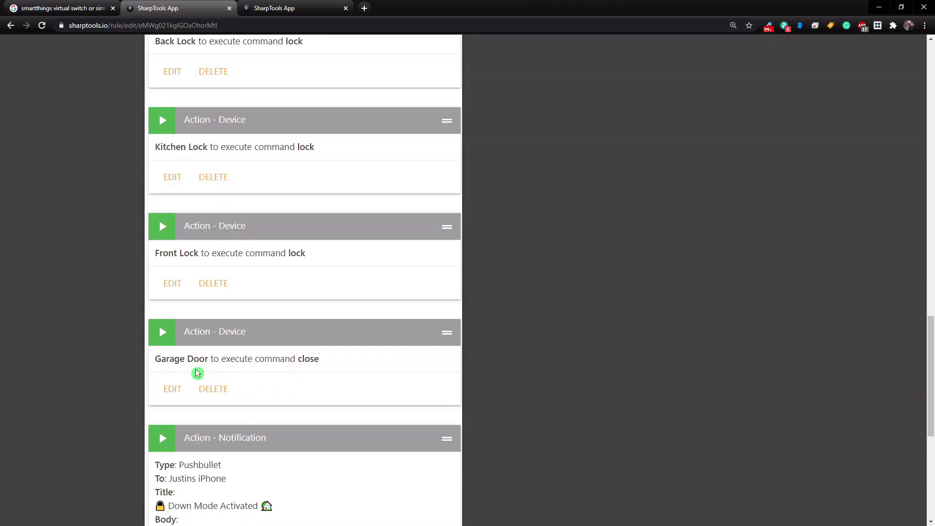
scroll(295, 363, down, 7)
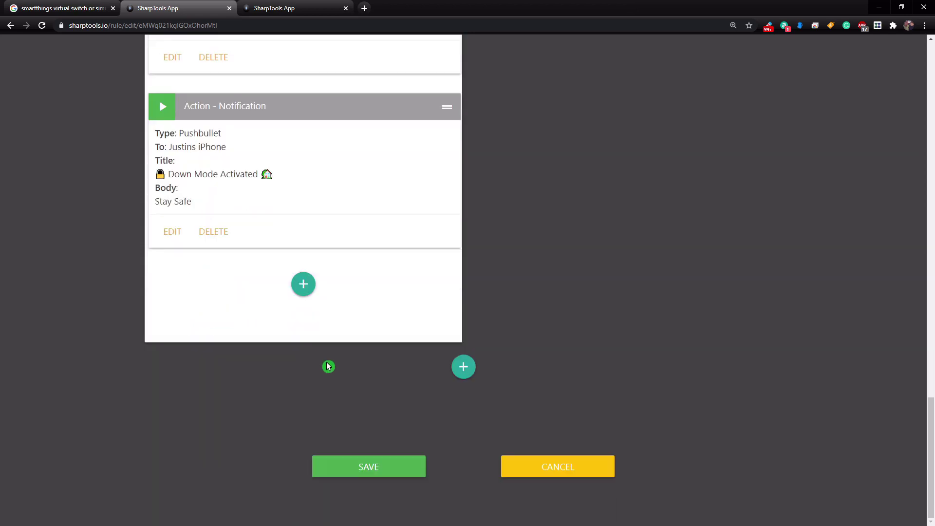
click(360, 467)
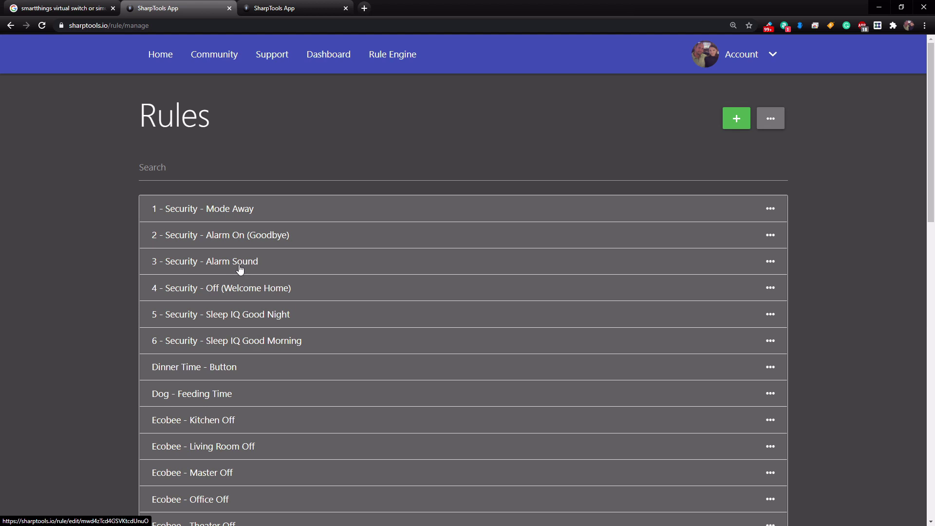
click(226, 268)
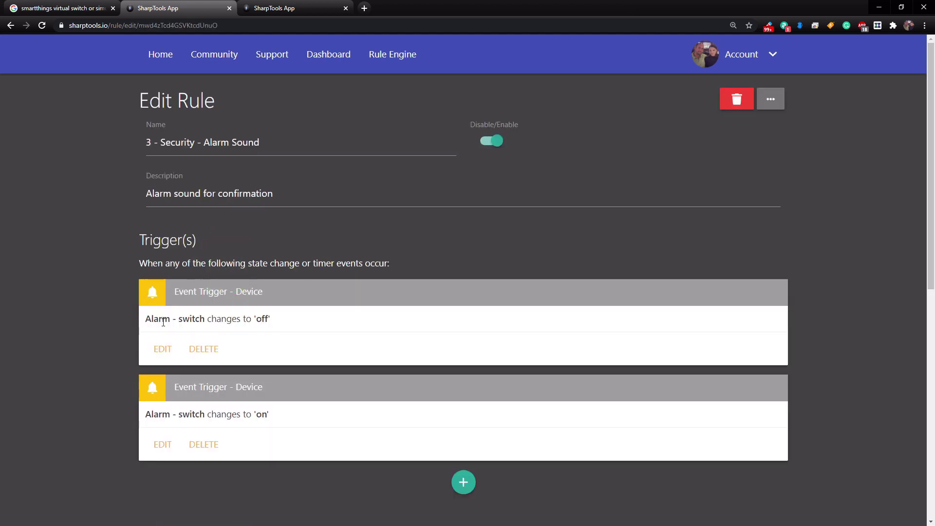
click(264, 323)
scroll(280, 358, down, 6)
scroll(273, 181, up, 1)
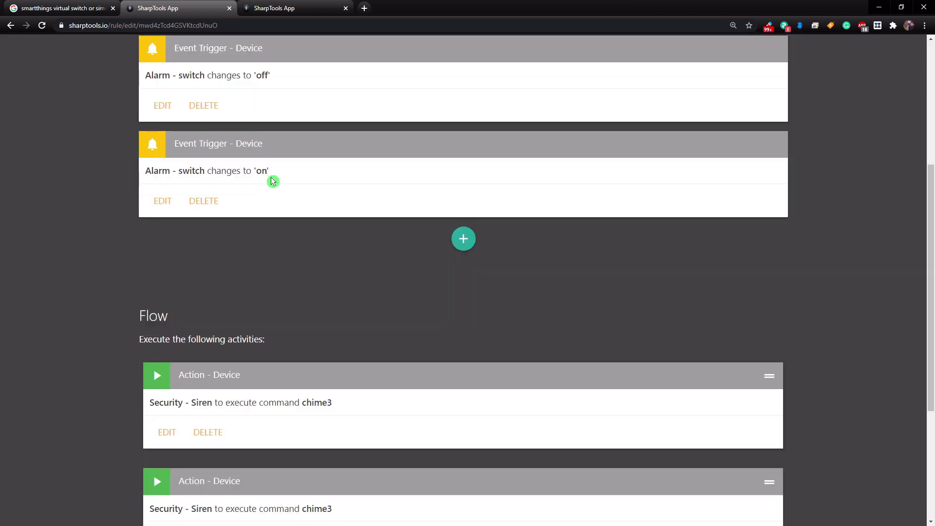
scroll(308, 287, down, 3)
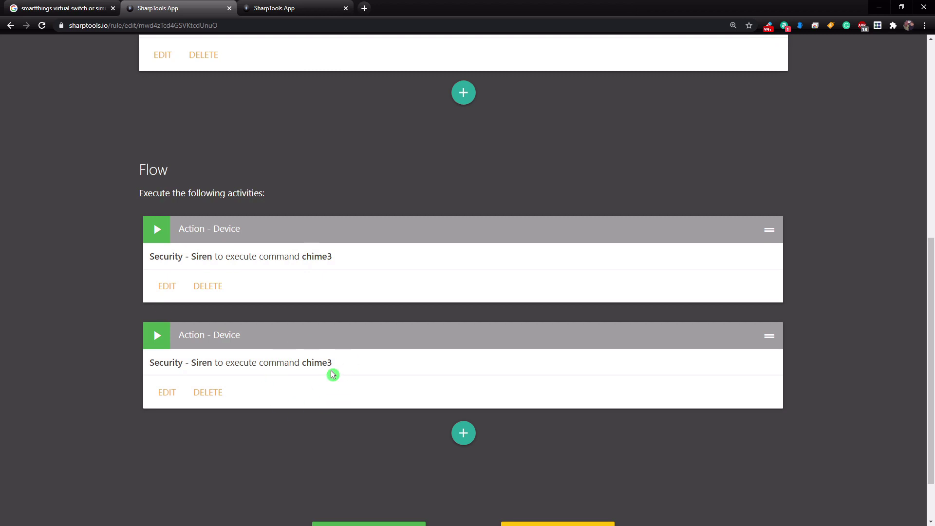
key(alt+Left)
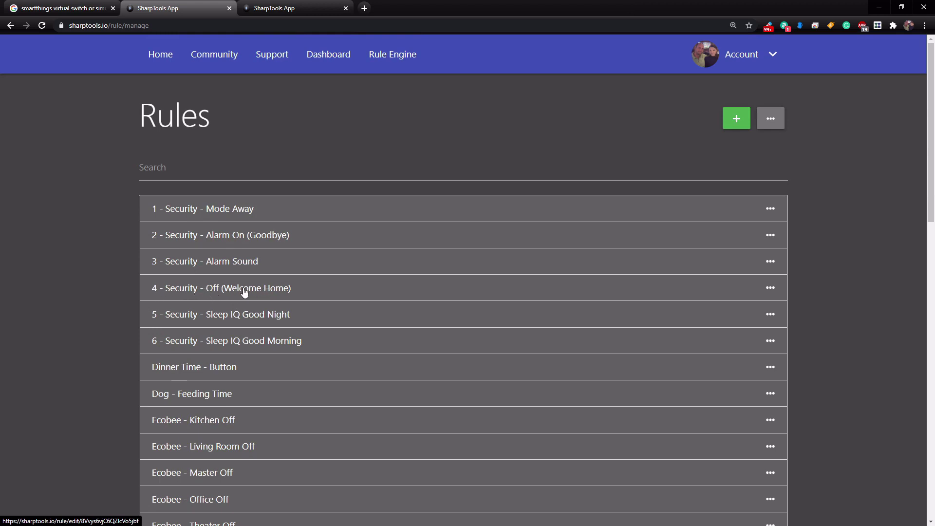
click(184, 293)
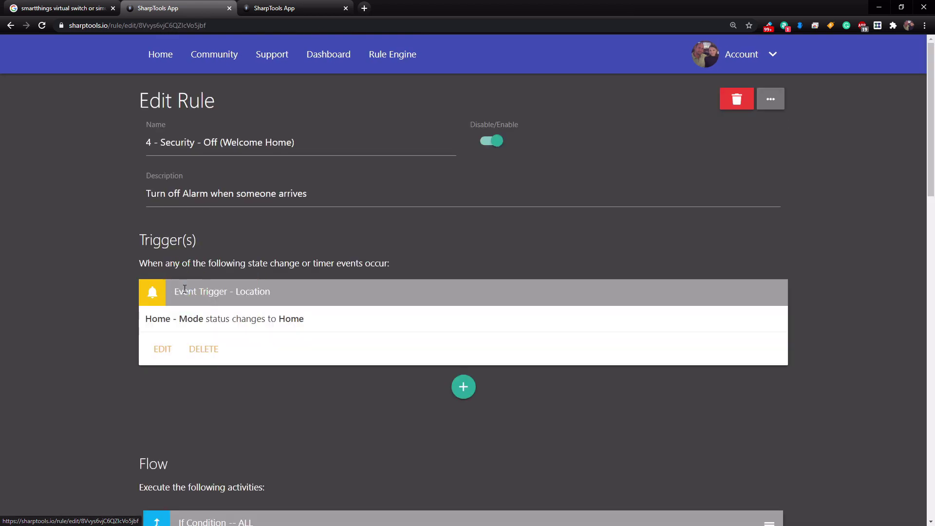
click(238, 330)
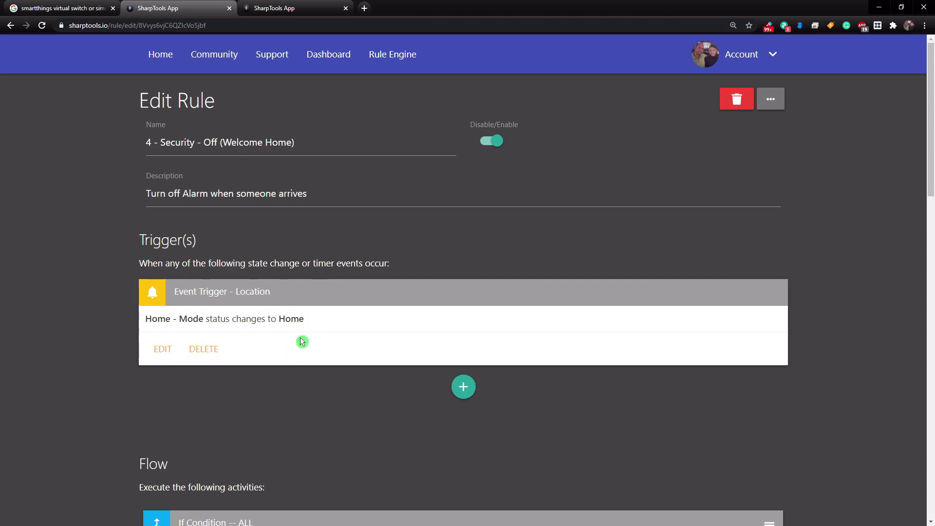
scroll(300, 341, down, 5)
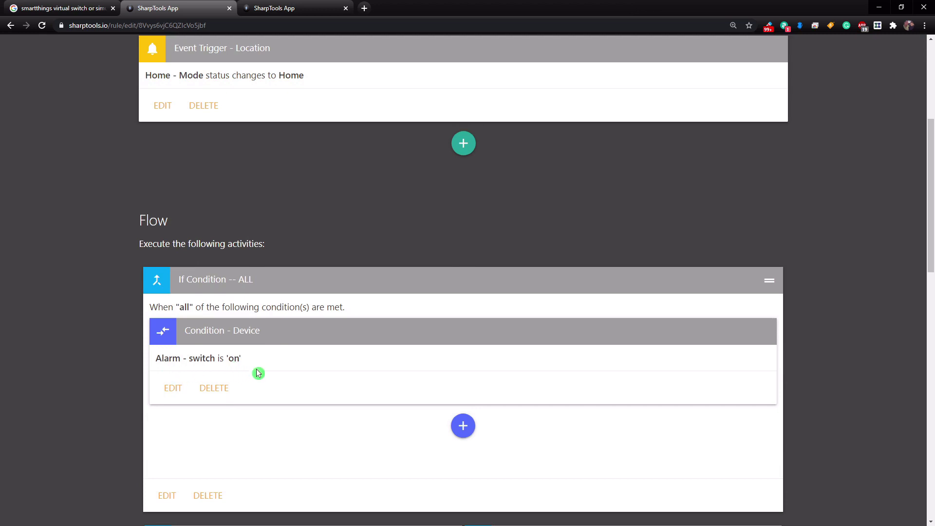
scroll(262, 368, down, 1)
scroll(262, 368, down, 4)
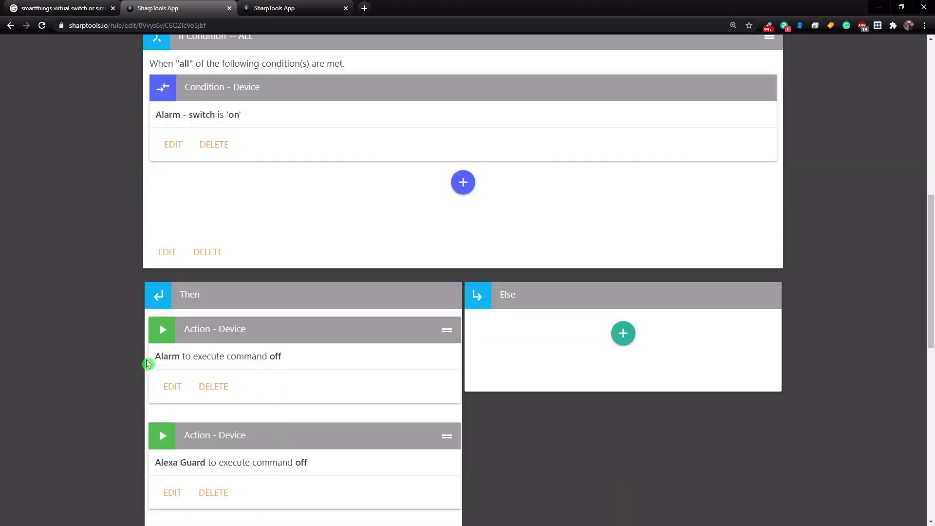
scroll(282, 359, down, 3)
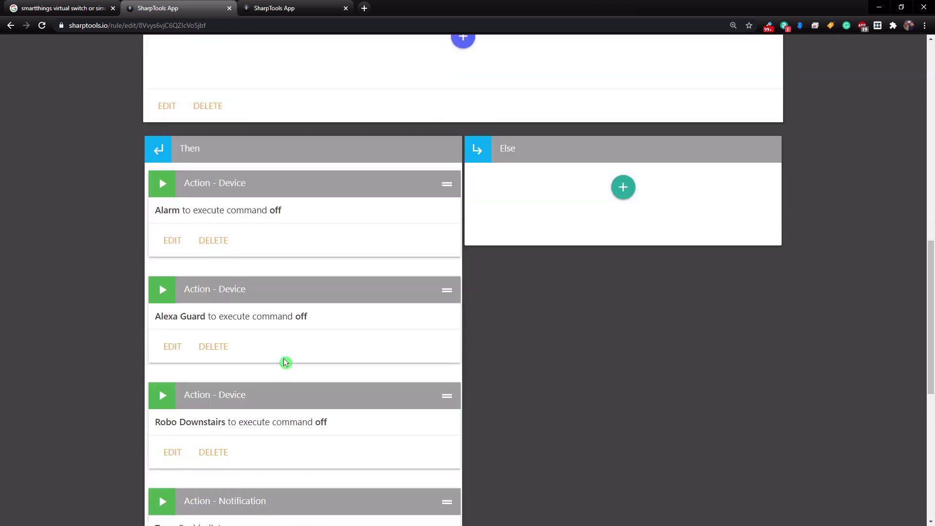
scroll(290, 336, down, 2)
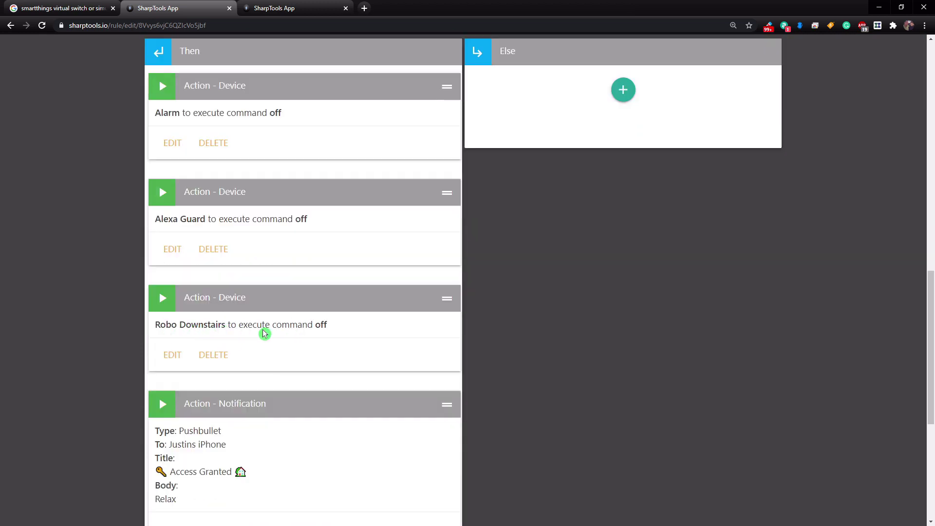
scroll(297, 334, down, 3)
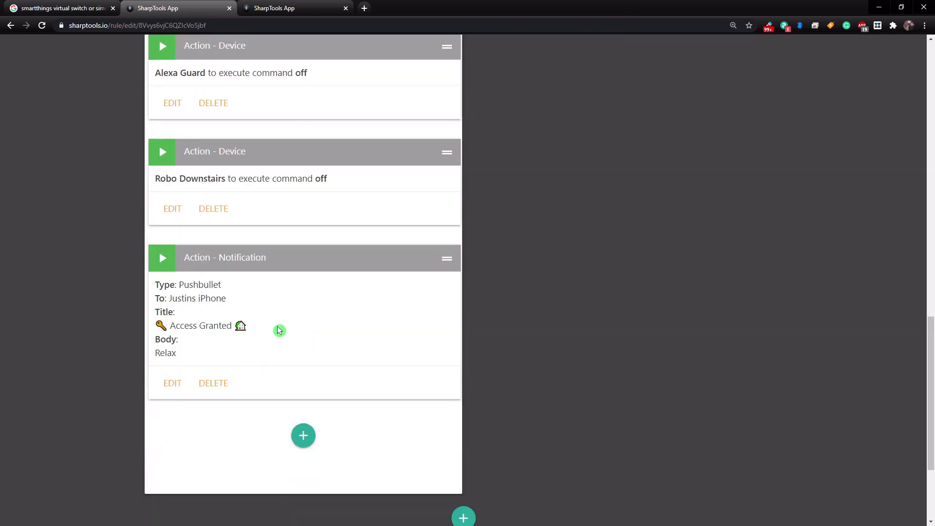
key(alt+Left)
scroll(292, 253, up, 2)
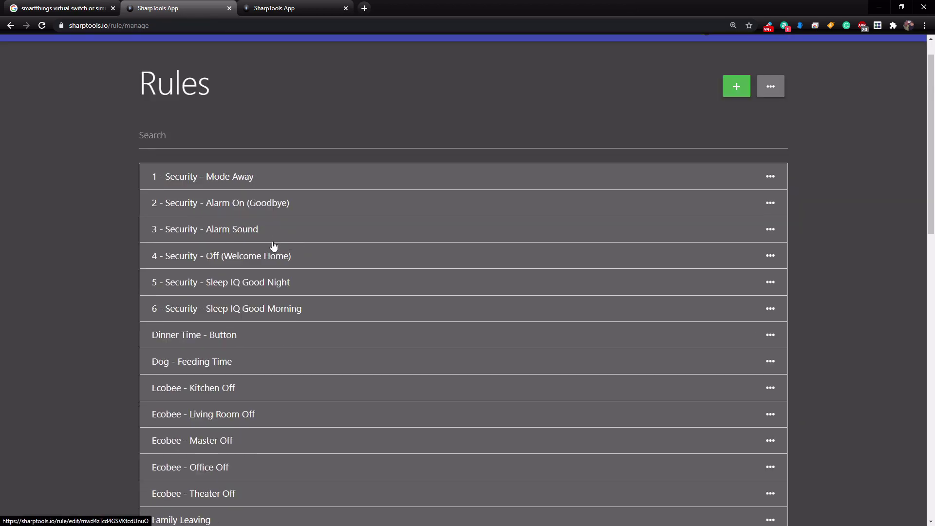
Step: Look through the 5 - Security - Sleep IQ Good Night rule: Night mode, Alarm on, three doors locked, Garage Door closed
scroll(228, 263, down, 1)
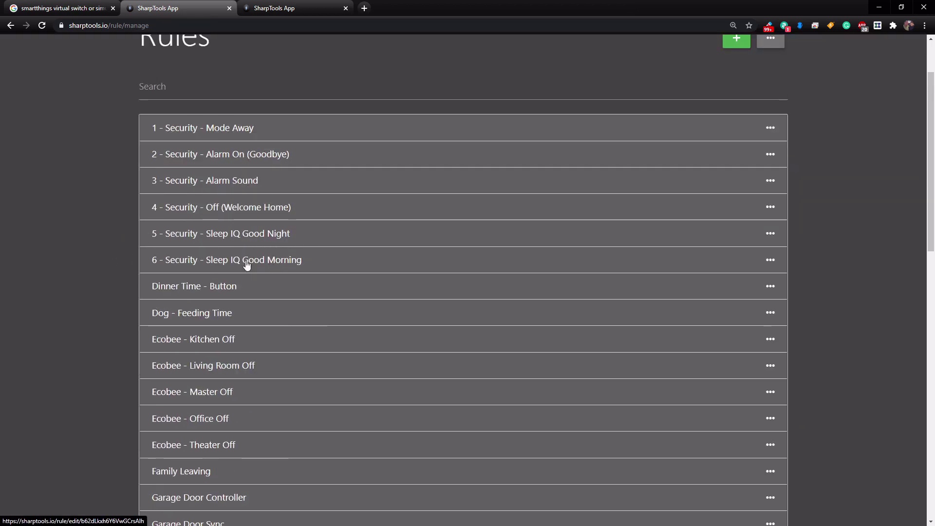
click(258, 237)
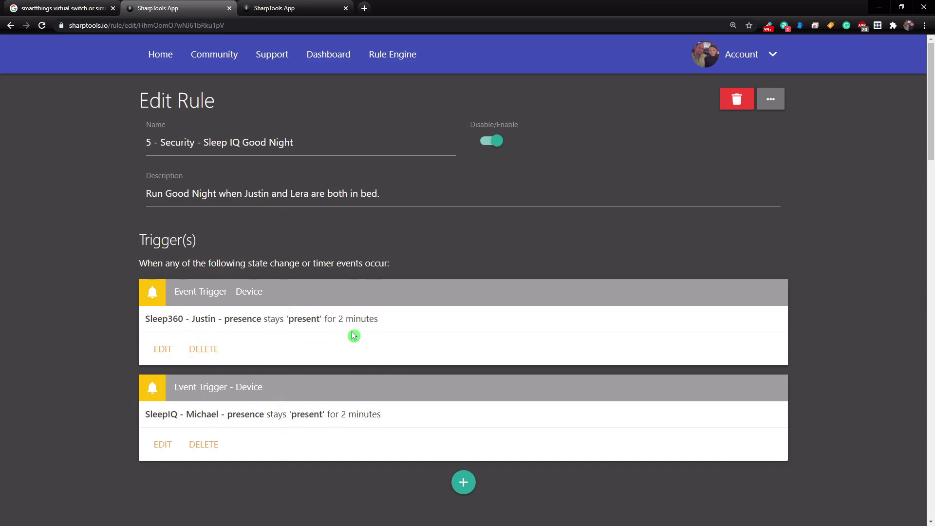
scroll(353, 335, down, 6)
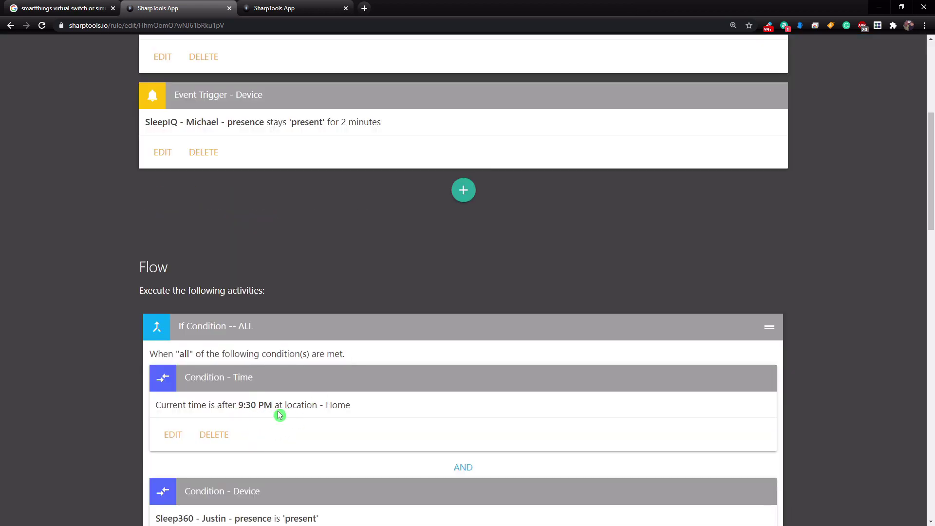
scroll(298, 405, down, 3)
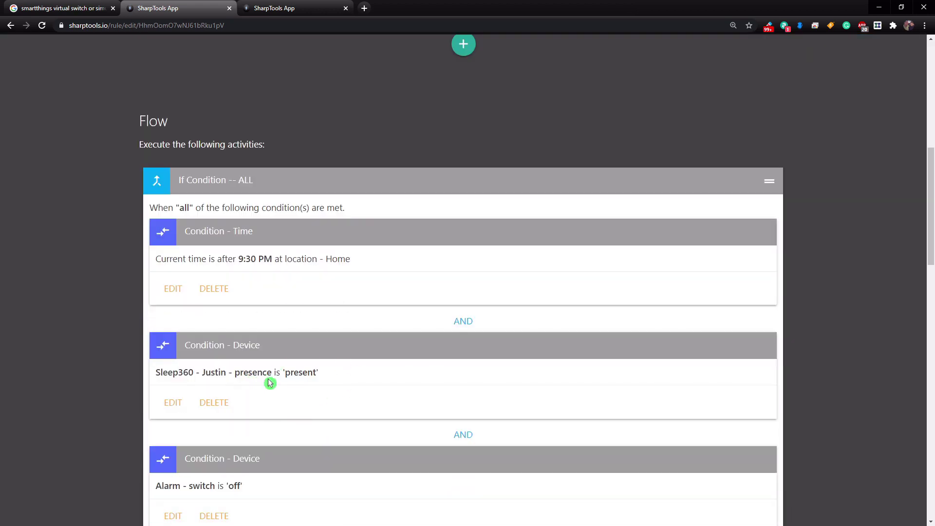
scroll(322, 386, down, 3)
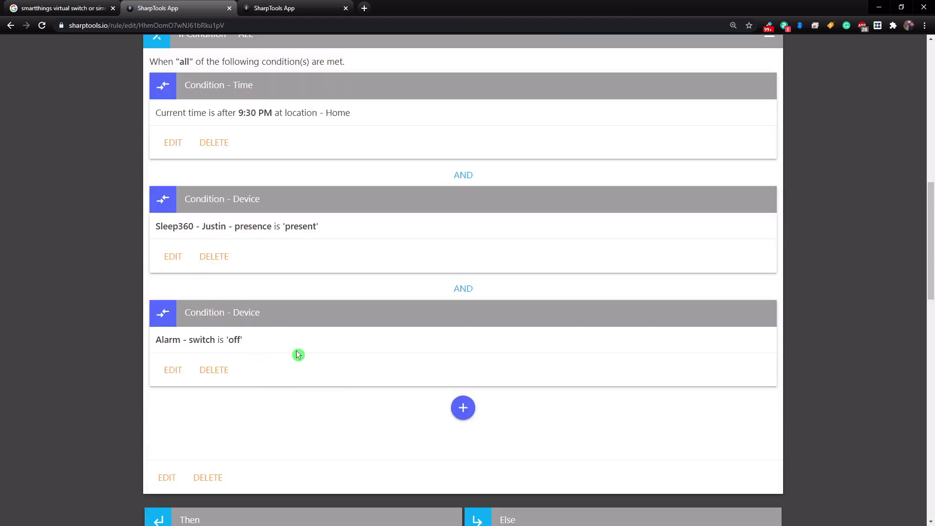
scroll(289, 351, down, 5)
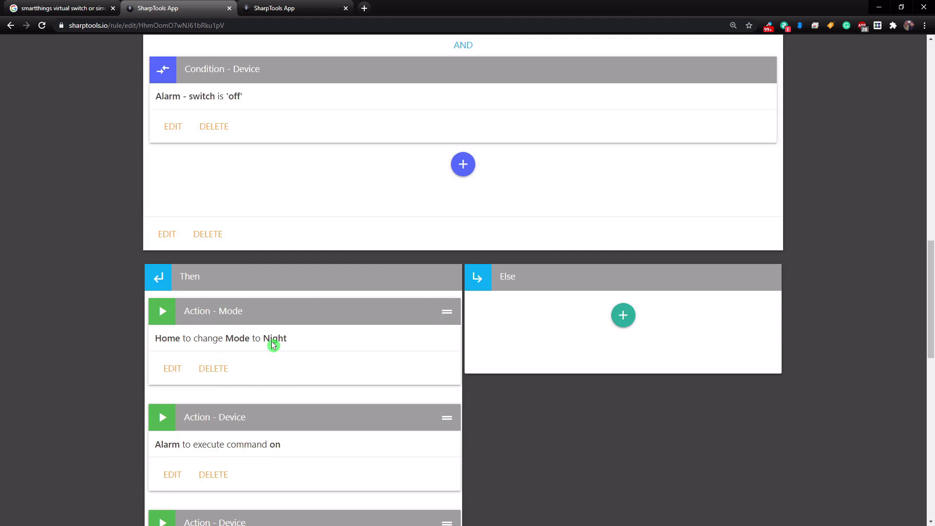
scroll(275, 341, down, 2)
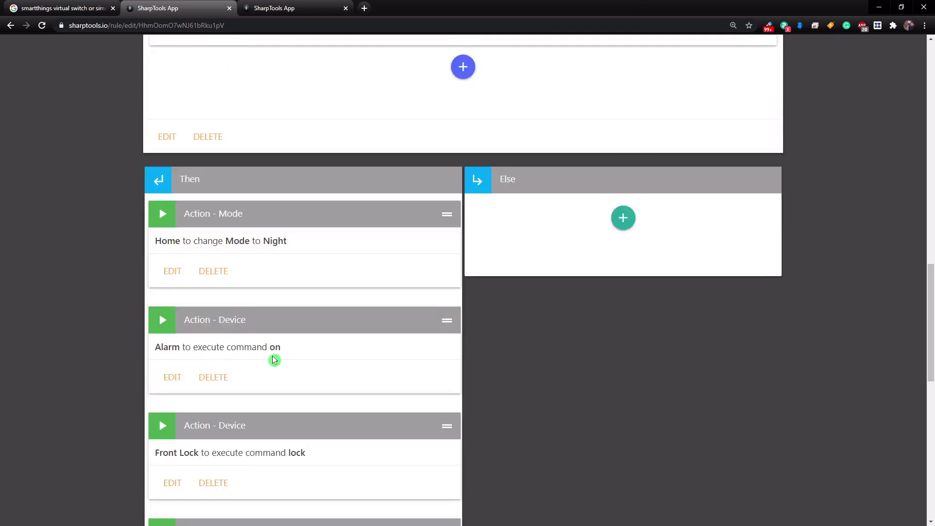
scroll(294, 360, down, 2)
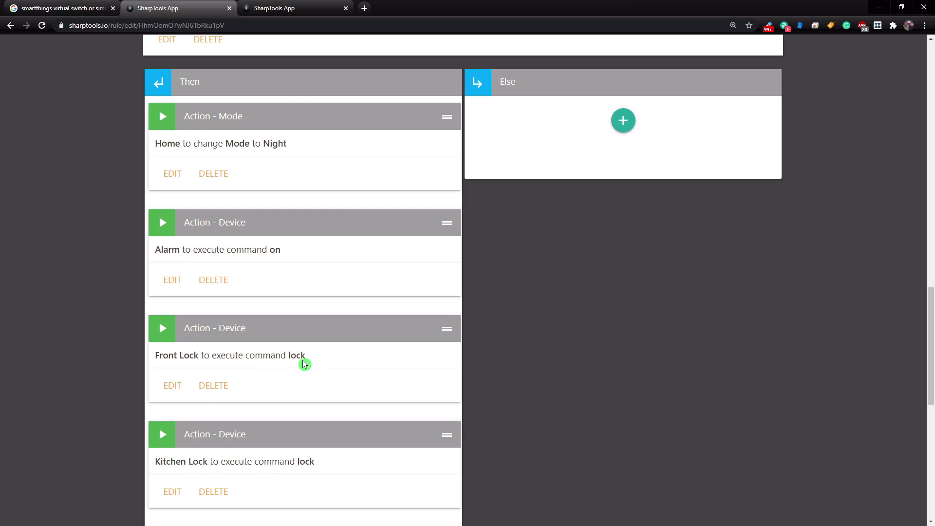
scroll(302, 362, down, 4)
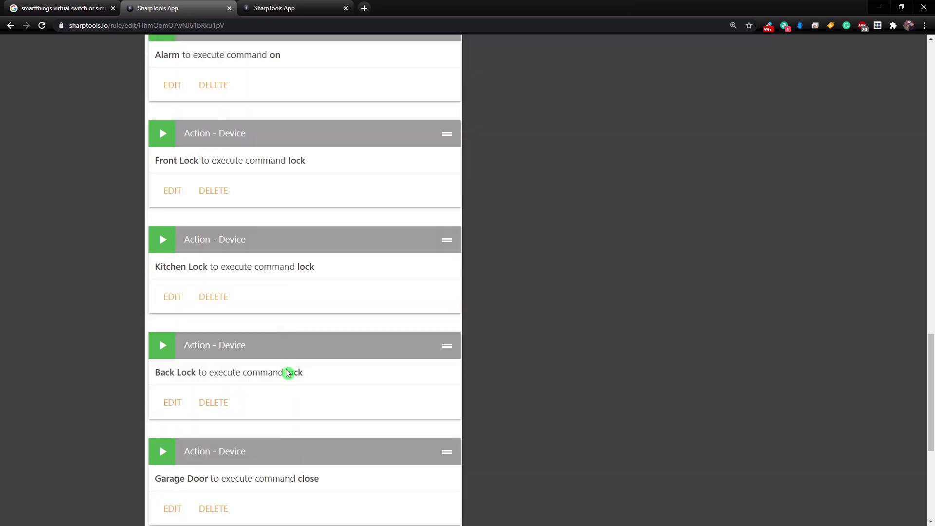
scroll(285, 372, down, 1)
scroll(280, 426, down, 2)
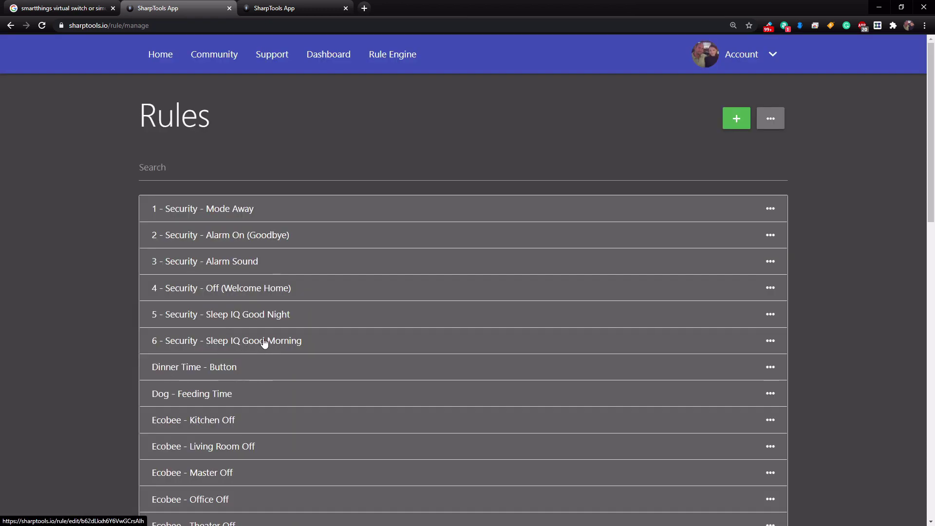
Step: Check the Good Morning rule's Alarm-on condition and Home mode action, then save it
click(275, 344)
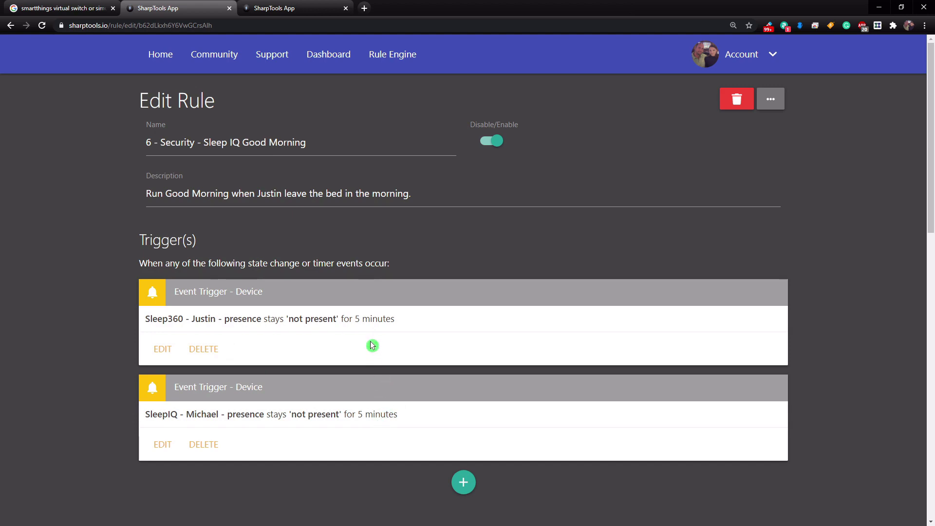
scroll(373, 343, down, 6)
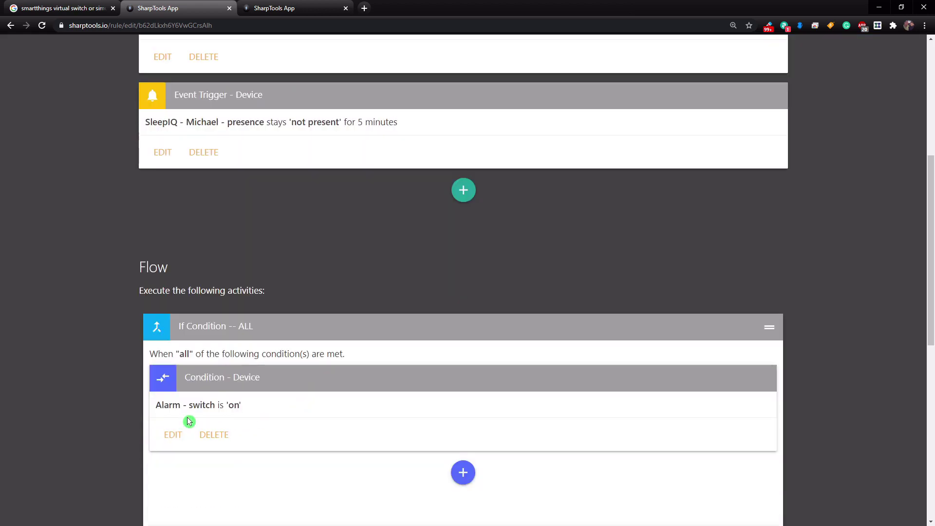
scroll(299, 411, down, 6)
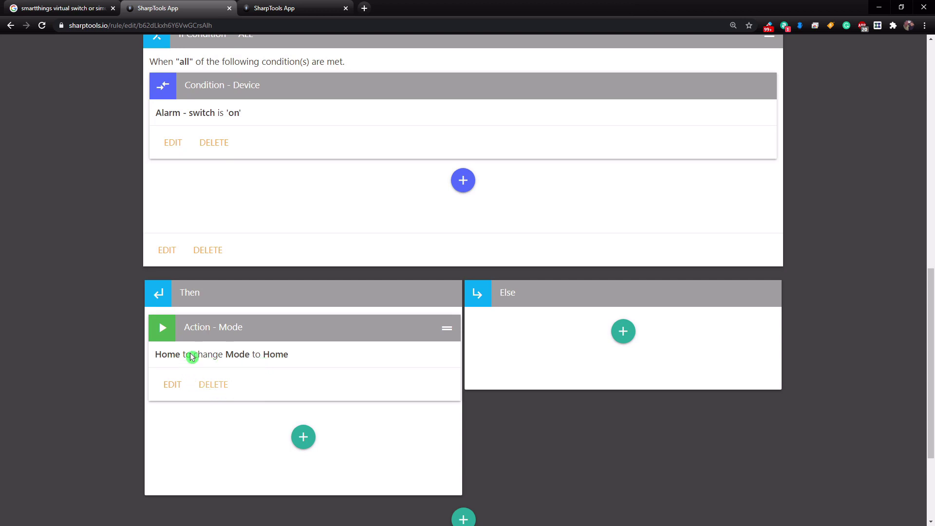
scroll(268, 356, down, 3)
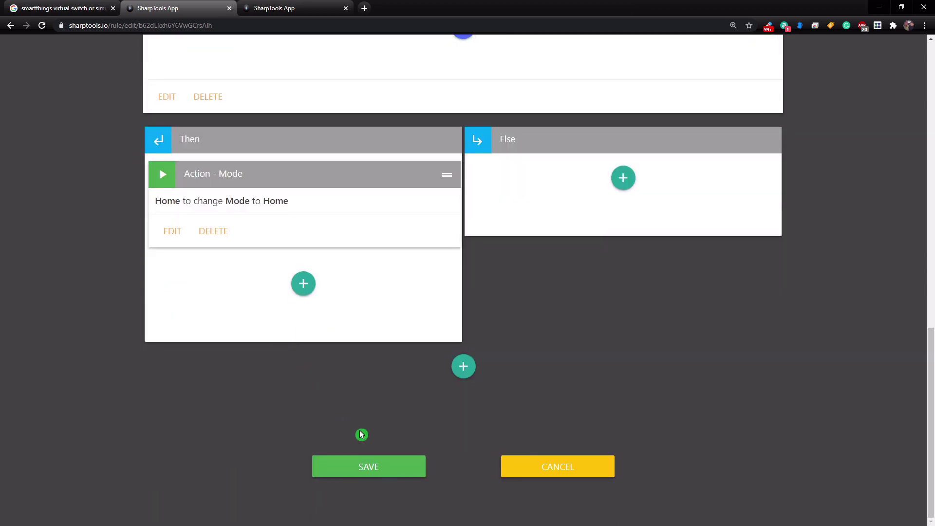
click(393, 466)
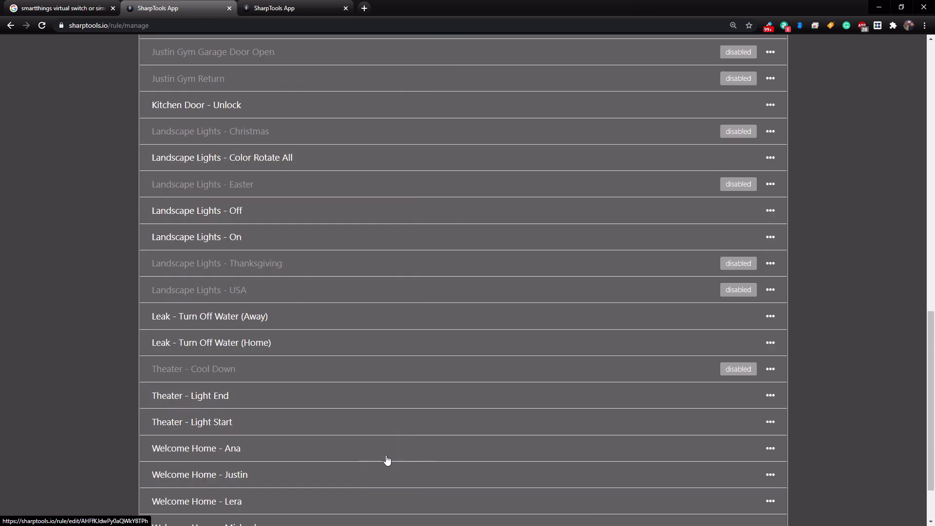
Step: Save the 4 - Security - Off (Welcome Home) rule after checking its Alarm-off action
scroll(254, 290, up, 6)
click(255, 290)
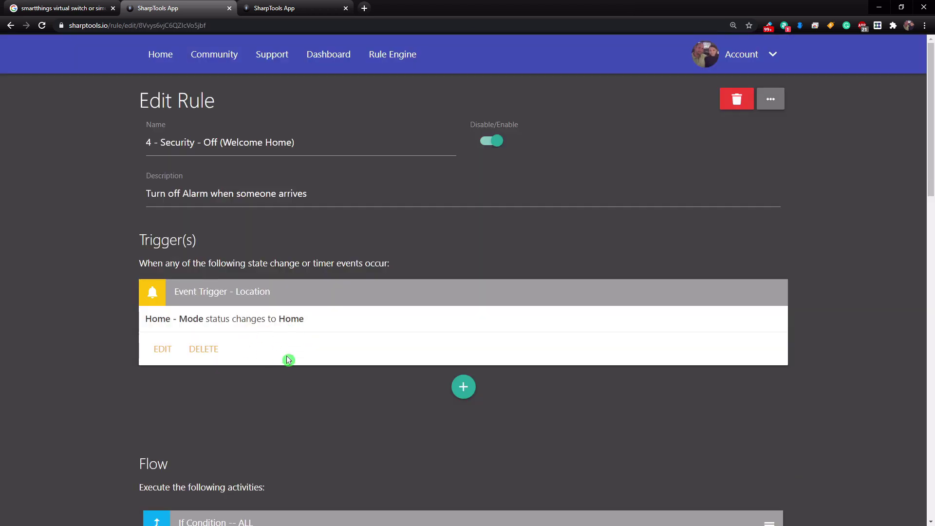
scroll(288, 360, down, 14)
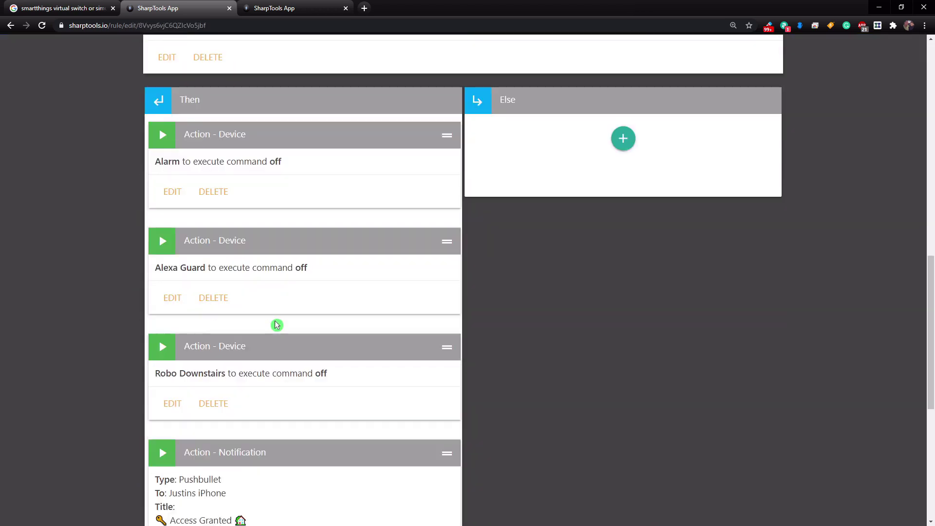
scroll(276, 325, down, 7)
click(381, 463)
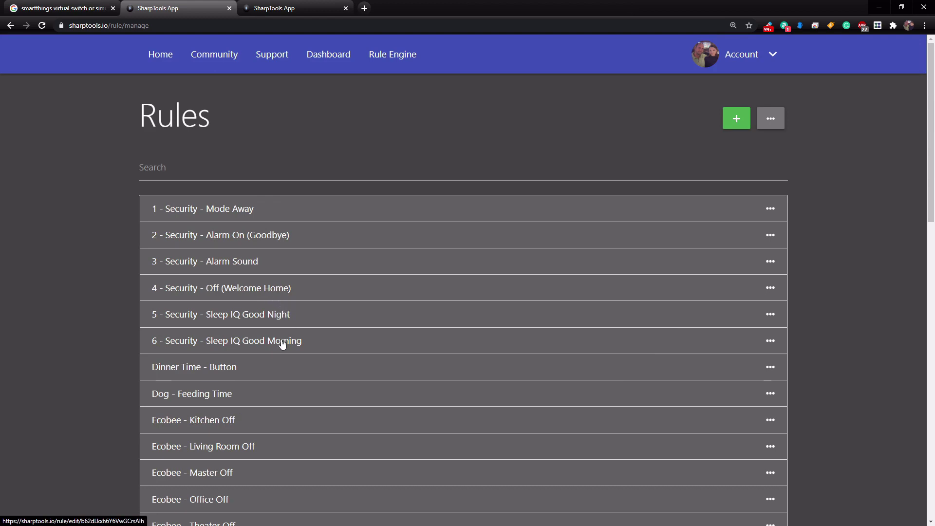
scroll(282, 340, down, 15)
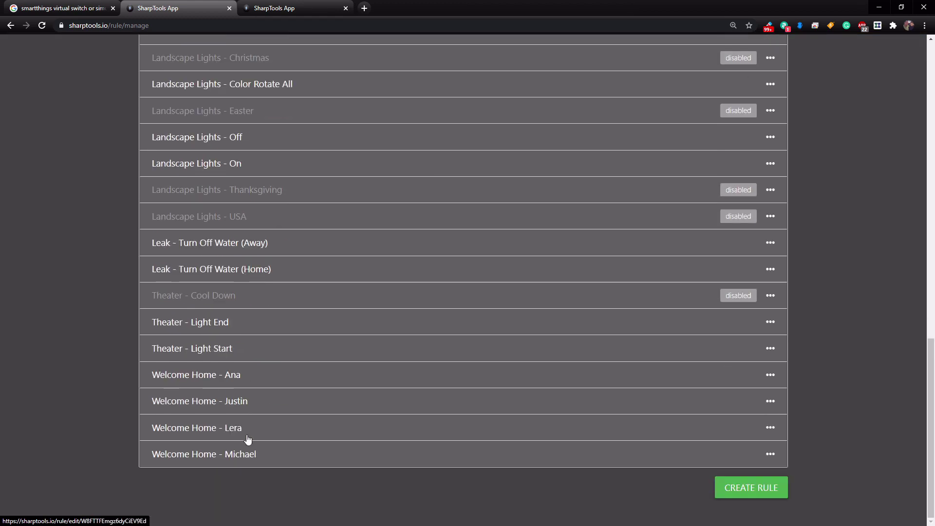
scroll(252, 452, up, 15)
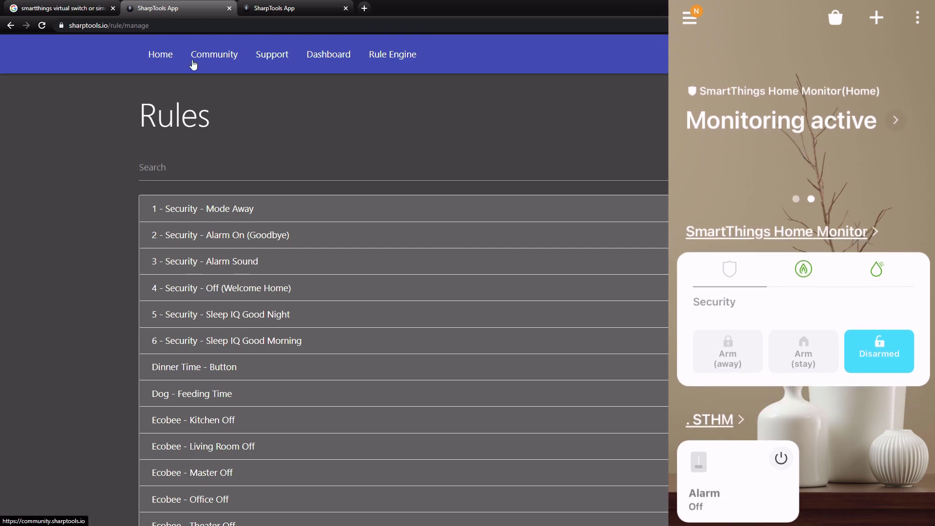
Step: Arm the Alarm from the SharpTools dashboard tile by entering the PIN, setting Home Monitor to Armed (stay)
click(293, 9)
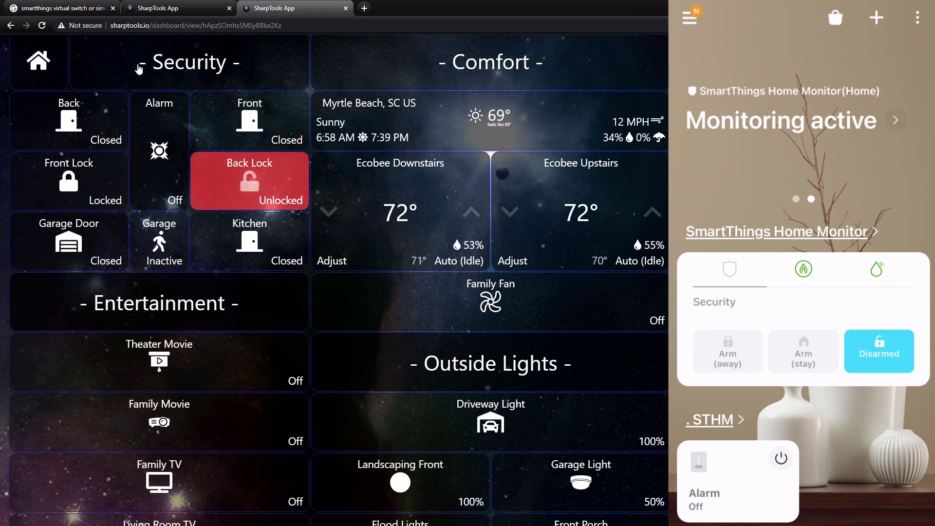
click(271, 190)
click(160, 180)
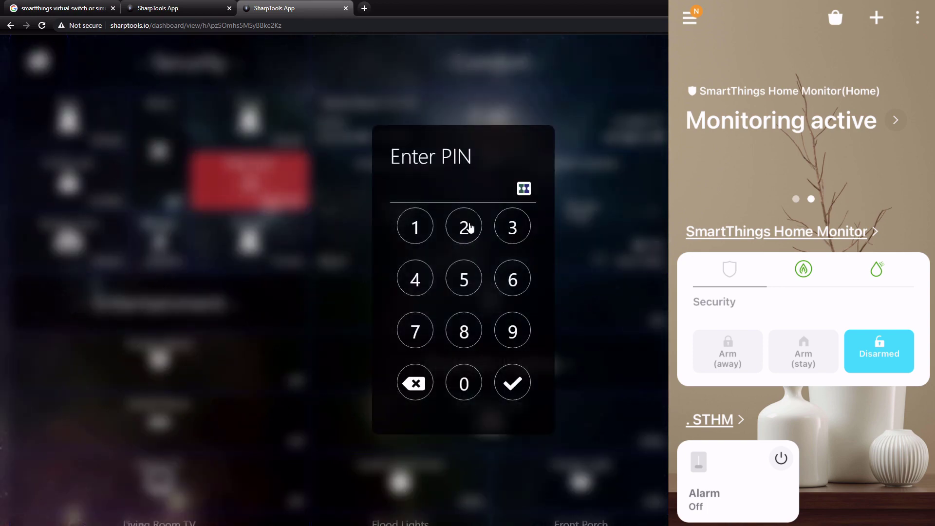
click(426, 289)
click(497, 333)
click(425, 239)
click(458, 237)
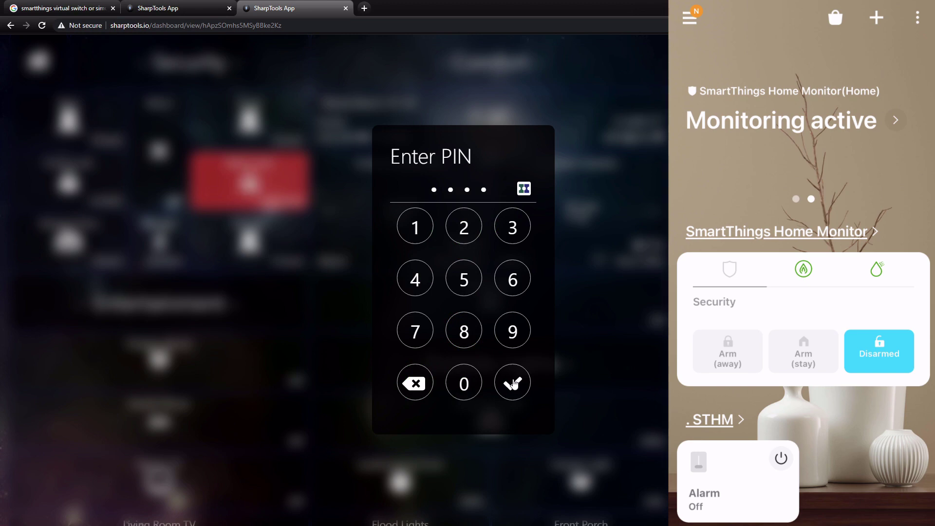
click(513, 383)
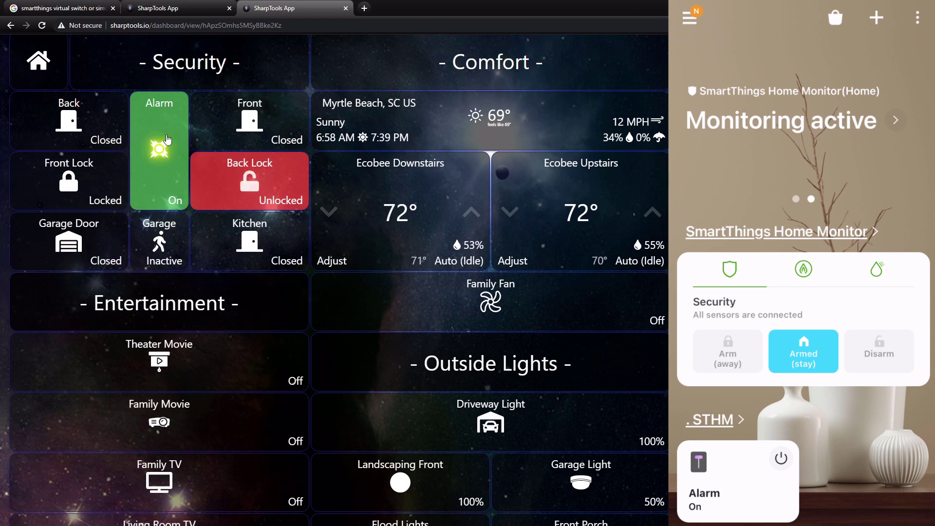
click(154, 180)
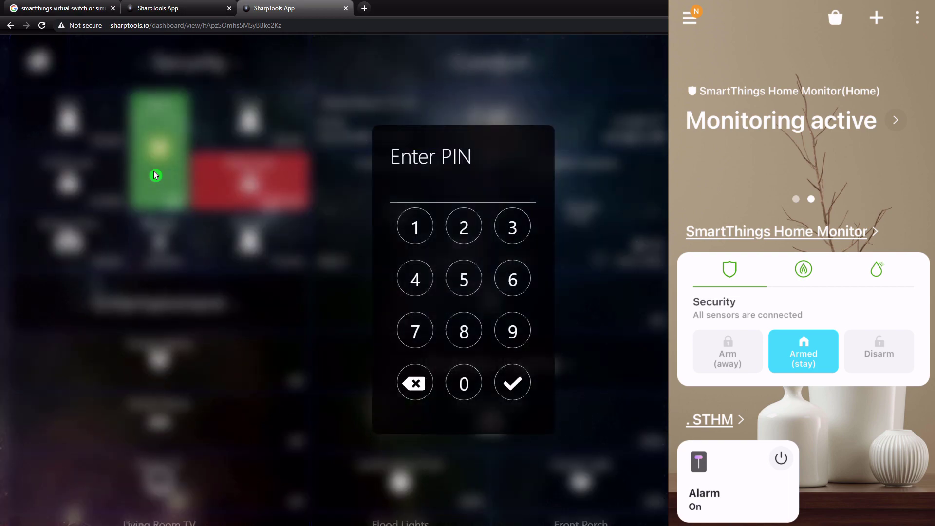
Step: Confirm the PIN prompt so the Alarm turns off and Home Monitor shows Disarmed
click(415, 383)
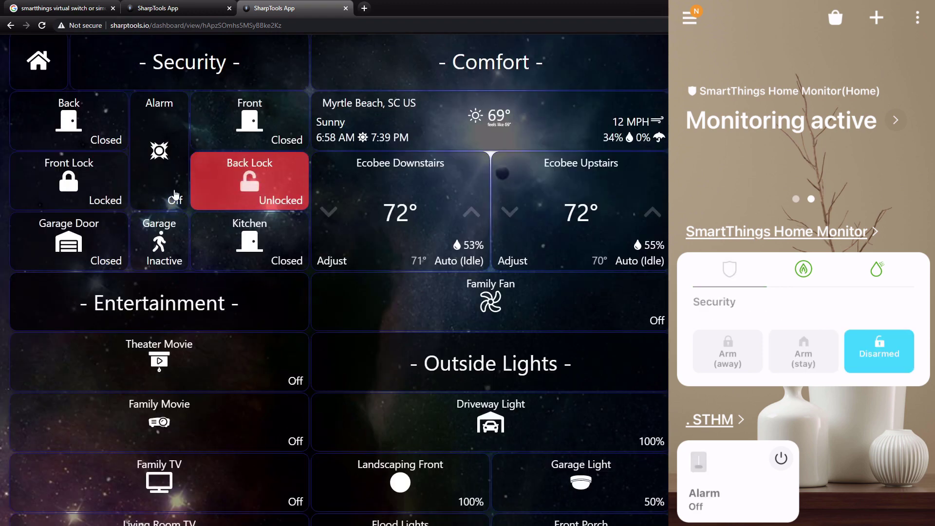